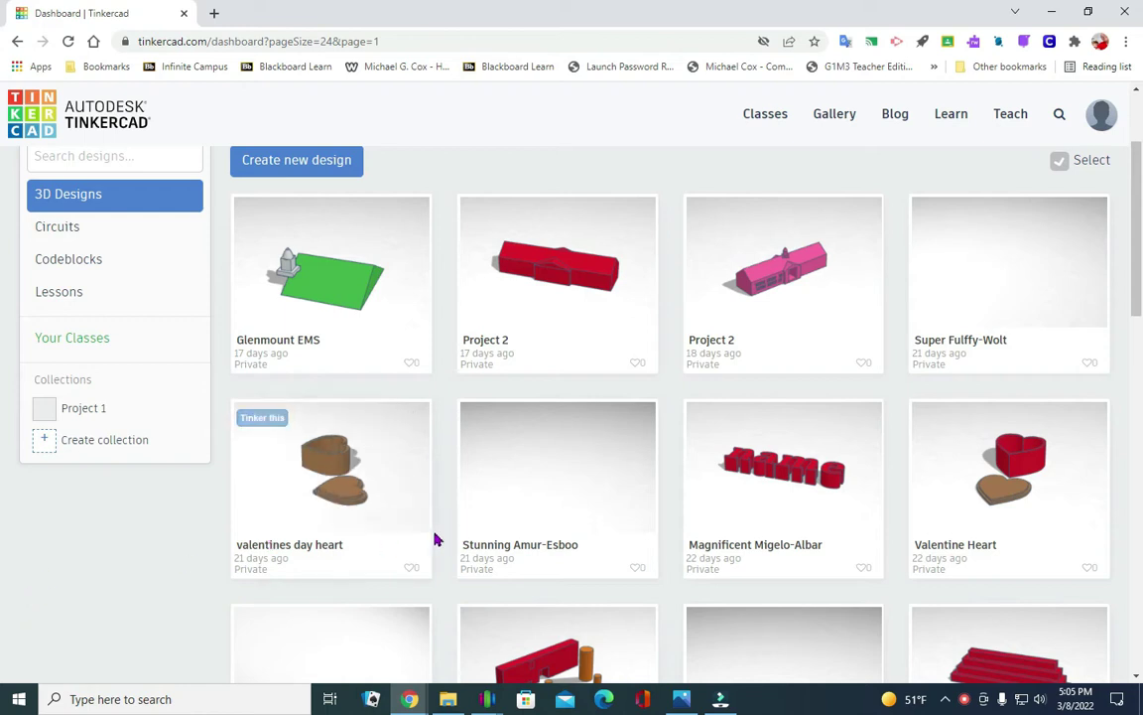
- Preview the existing 'valentines day heart' design, then close the preview
left_click(331, 506)
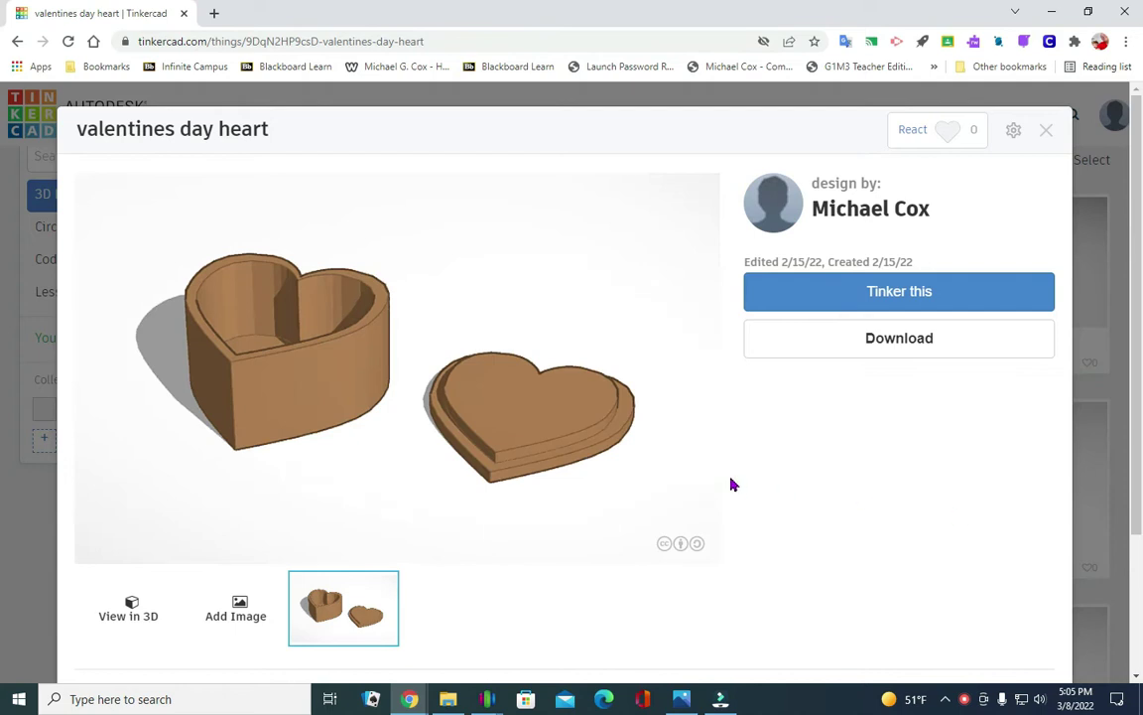
scroll(541, 385, "down", 1)
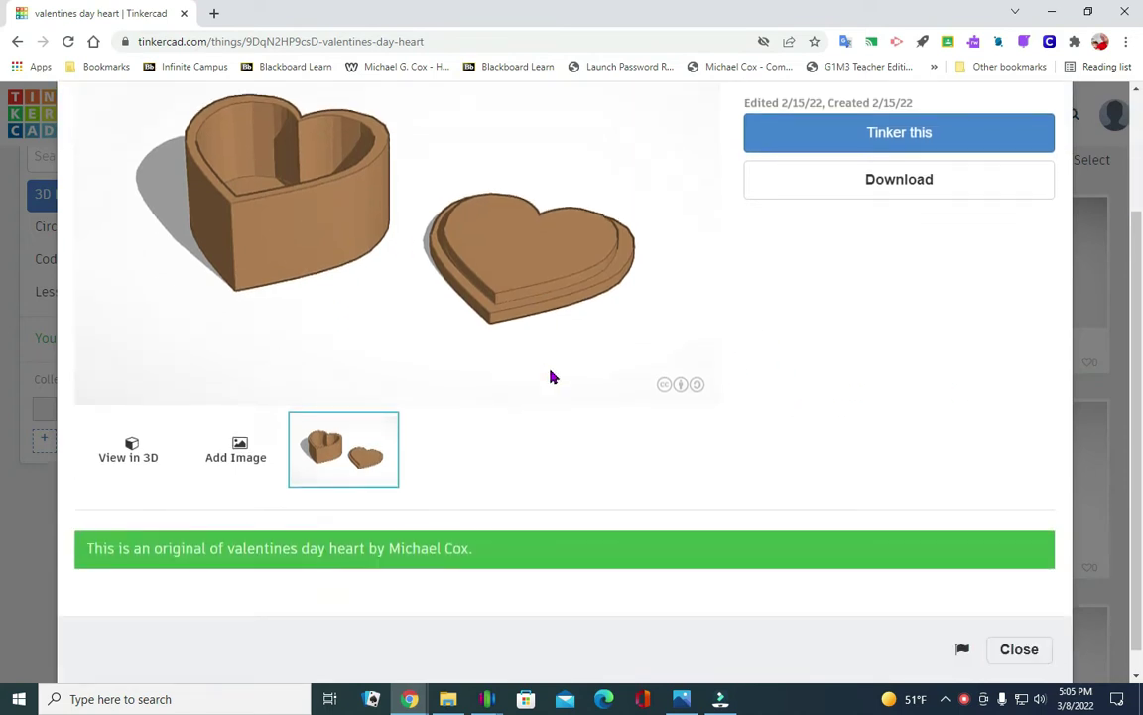
scroll(549, 375, "up", 1)
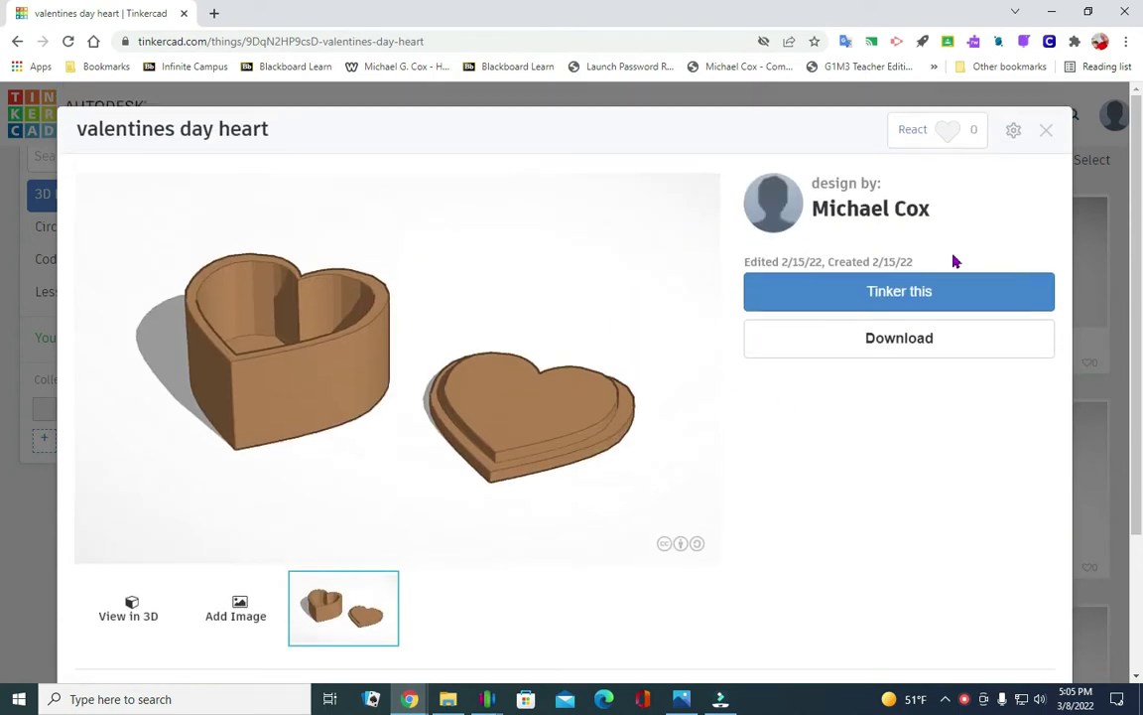
left_click(1044, 132)
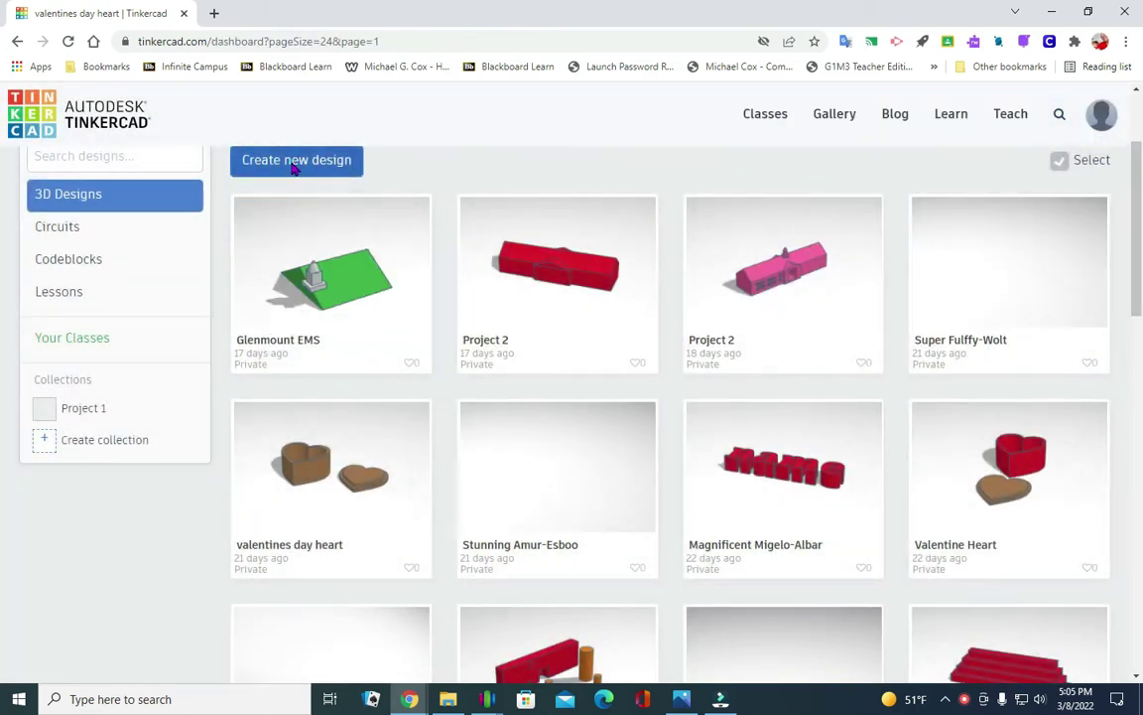
- Create a new blank design titled 'valentines day heart' followed by the author's surname
left_click(294, 164)
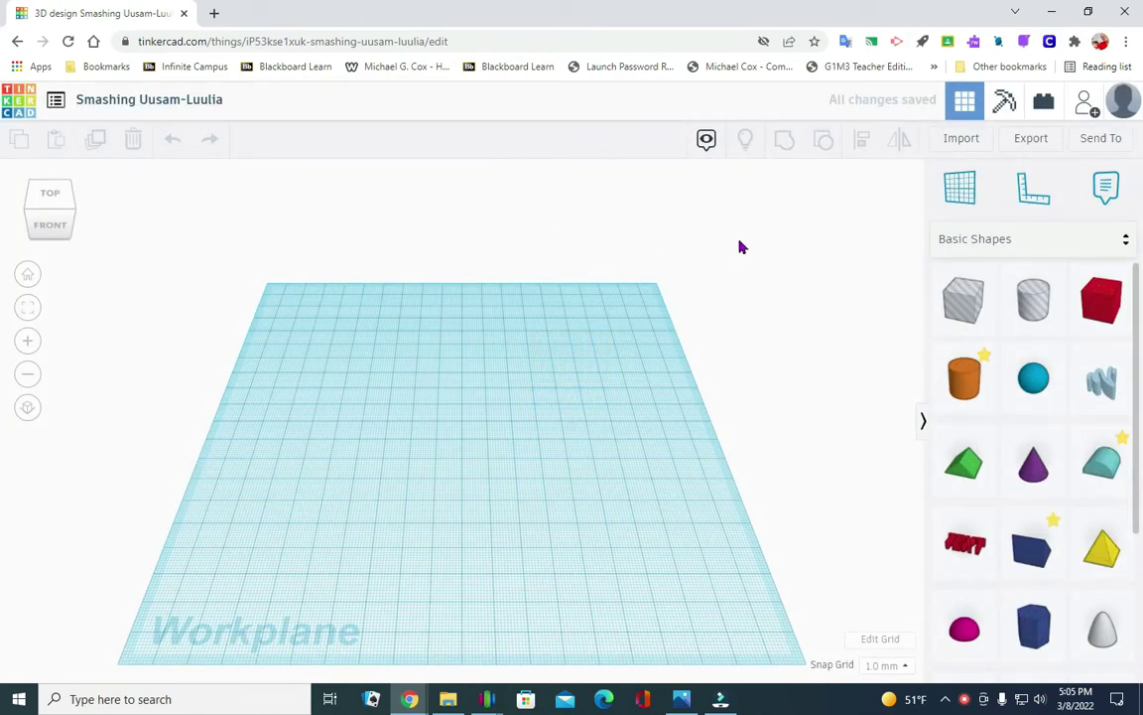
left_click(171, 108)
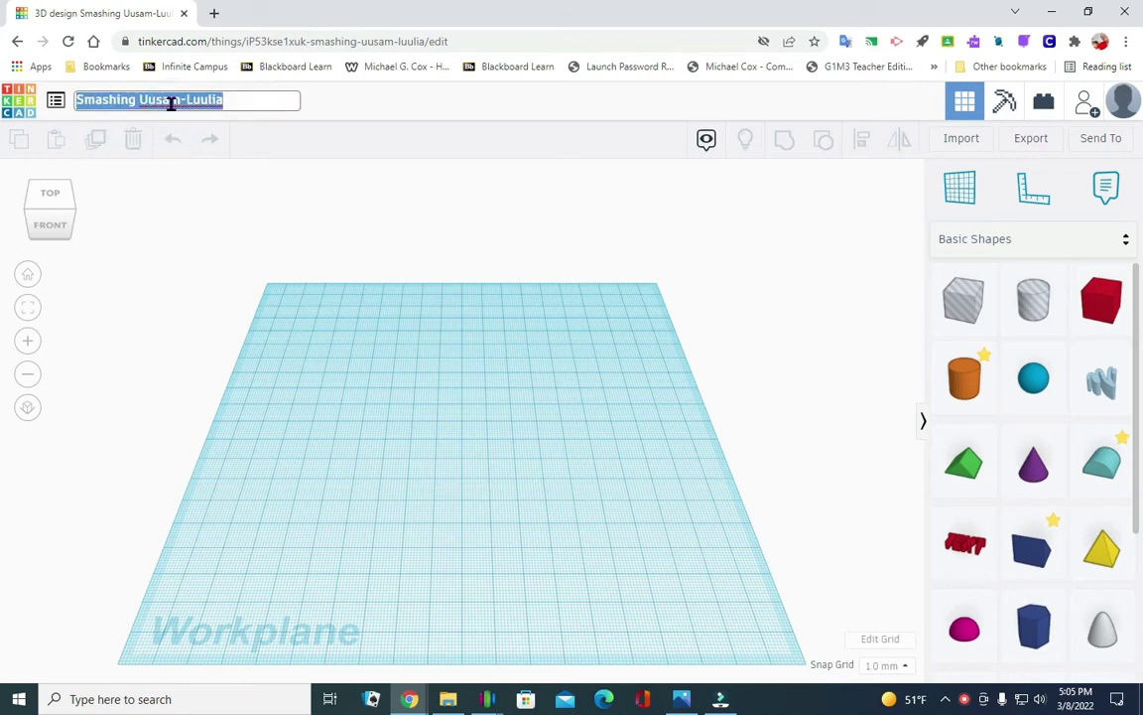
type("Vale")
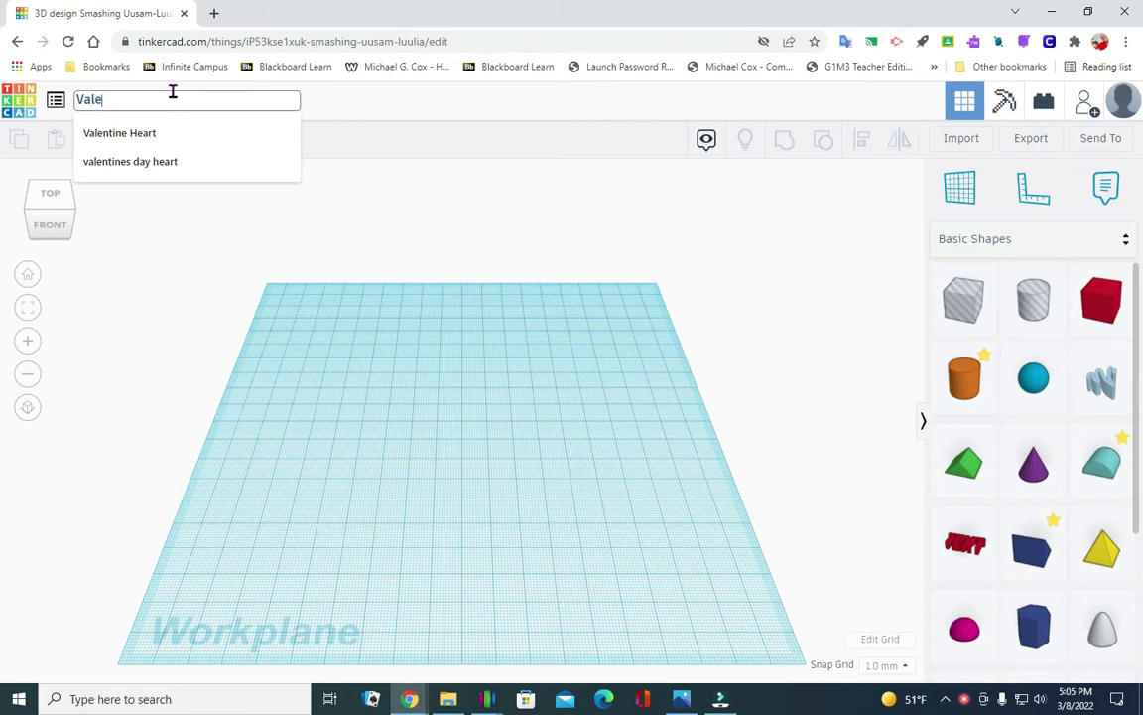
left_click(151, 161)
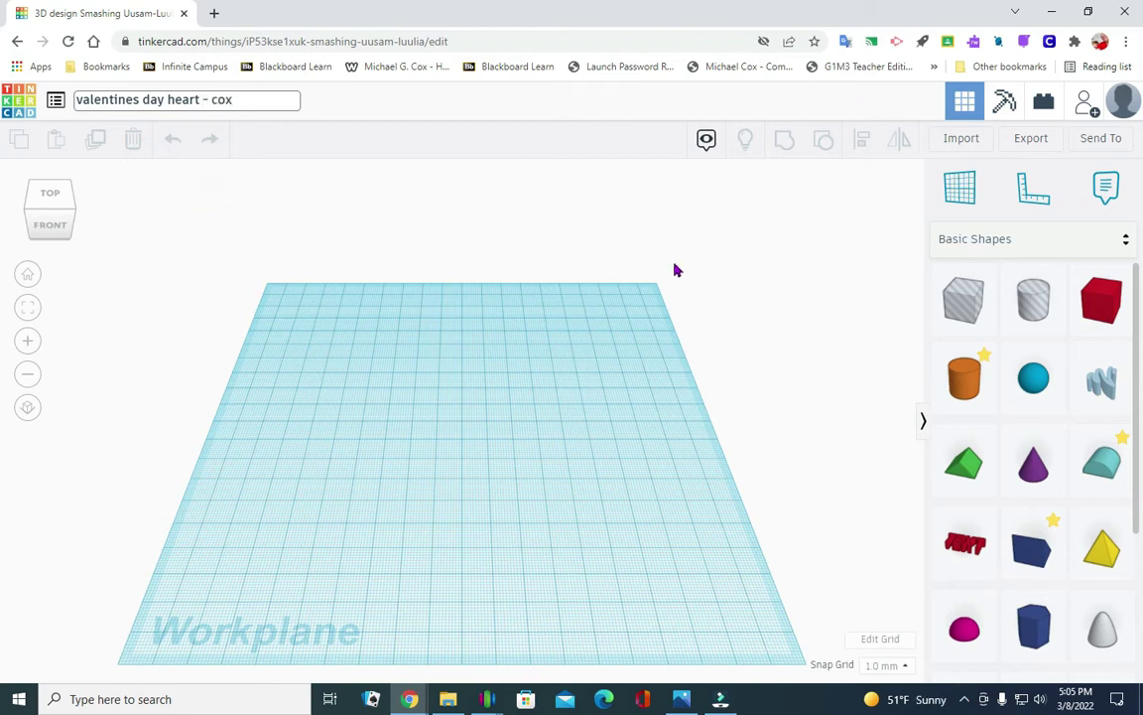
left_click(197, 197)
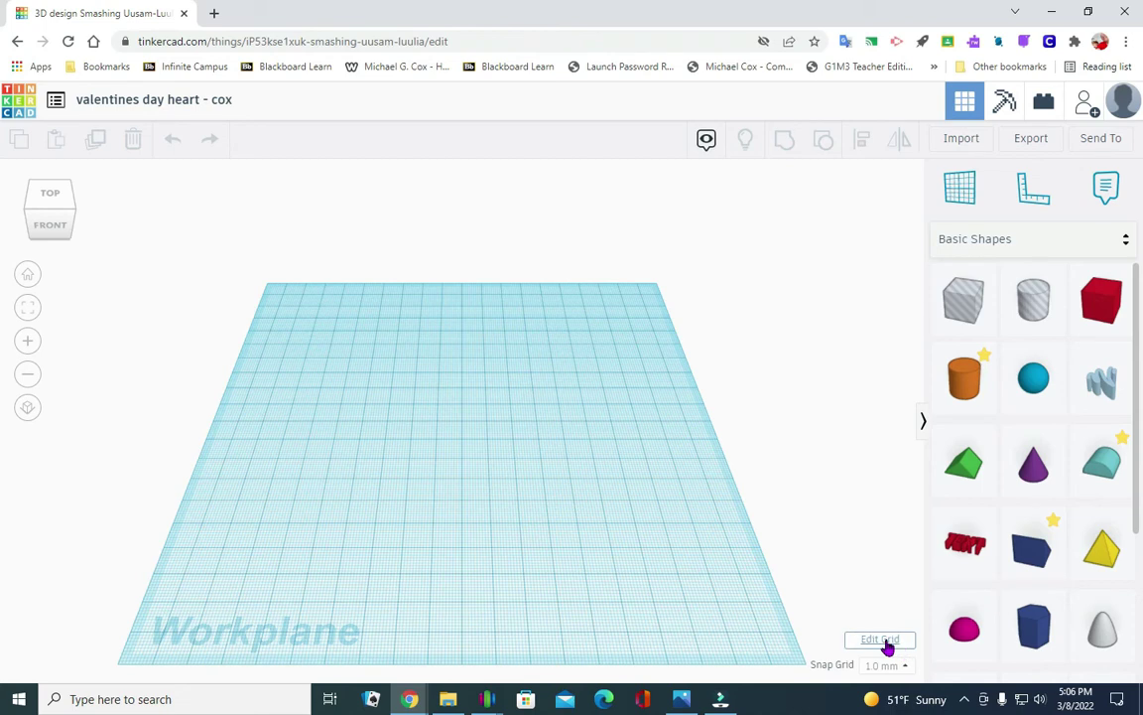
- Change the workplane grid units from millimetres to Inches, giving a 1/8 in snap
left_click(883, 640)
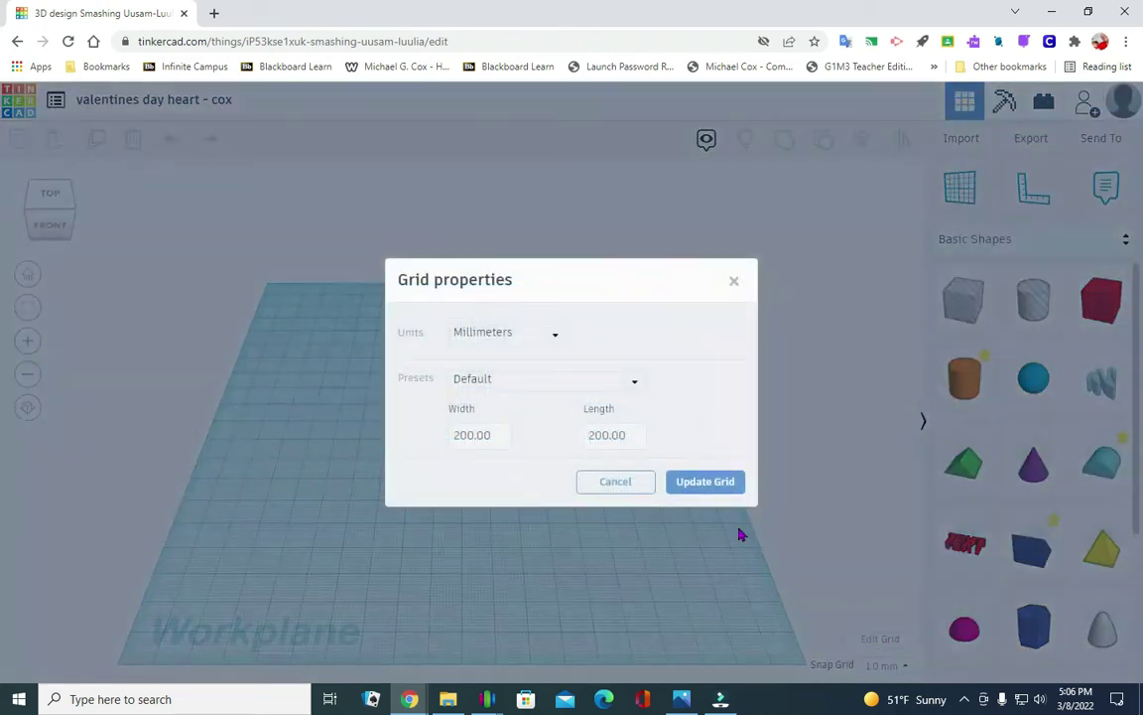
left_click(550, 335)
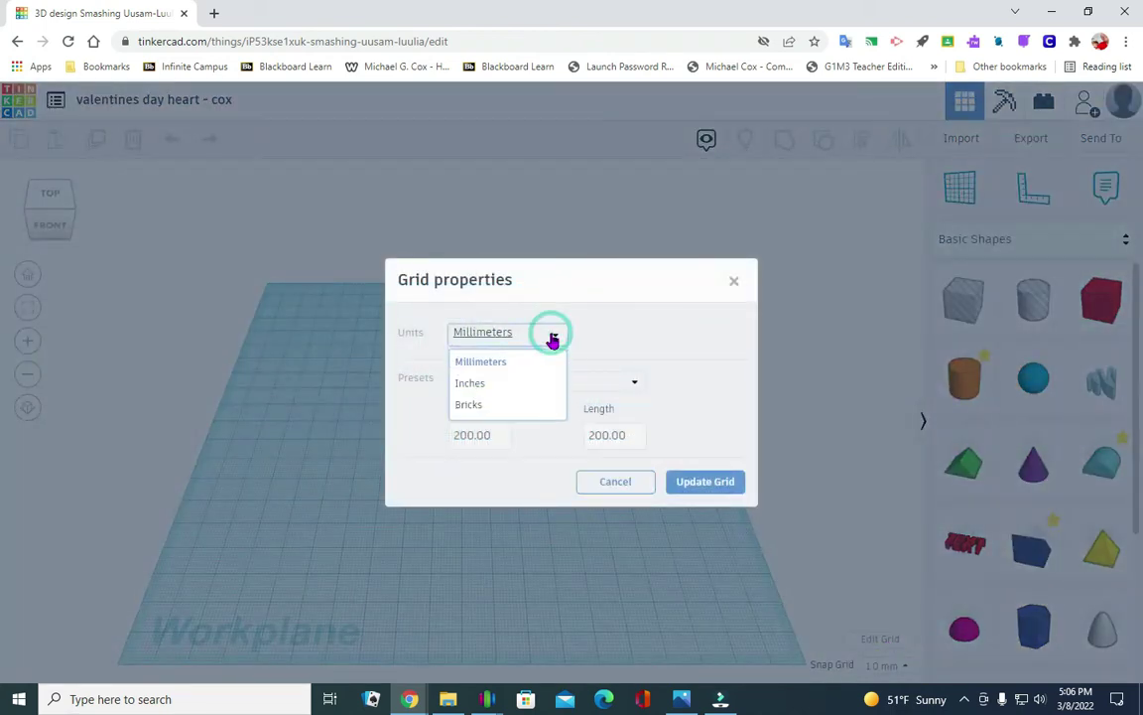
left_click(486, 385)
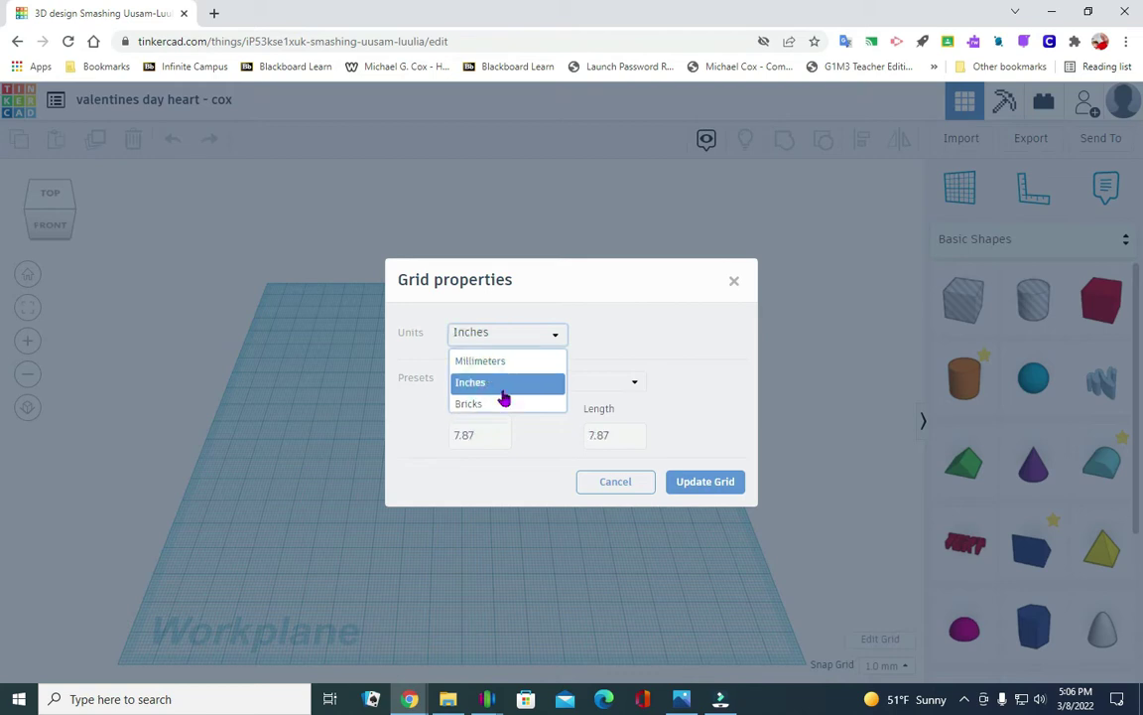
left_click(706, 488)
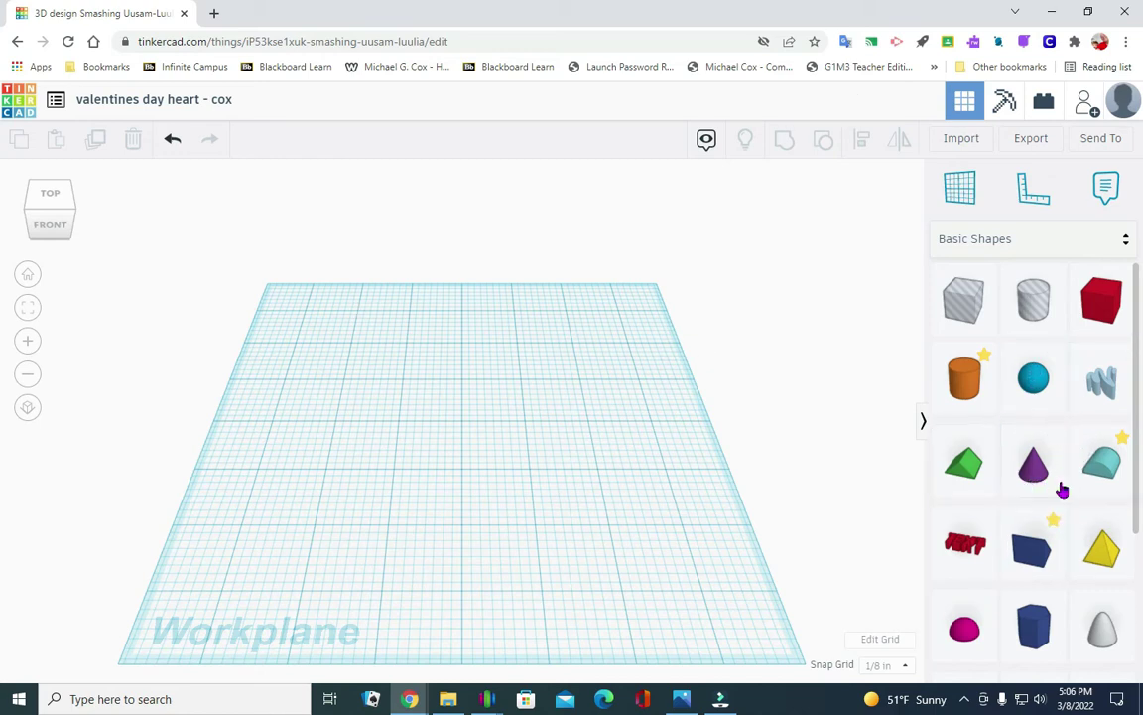
- Drag a Heart from Basic Shapes onto the workplane
scroll(1054, 434, "down", 3)
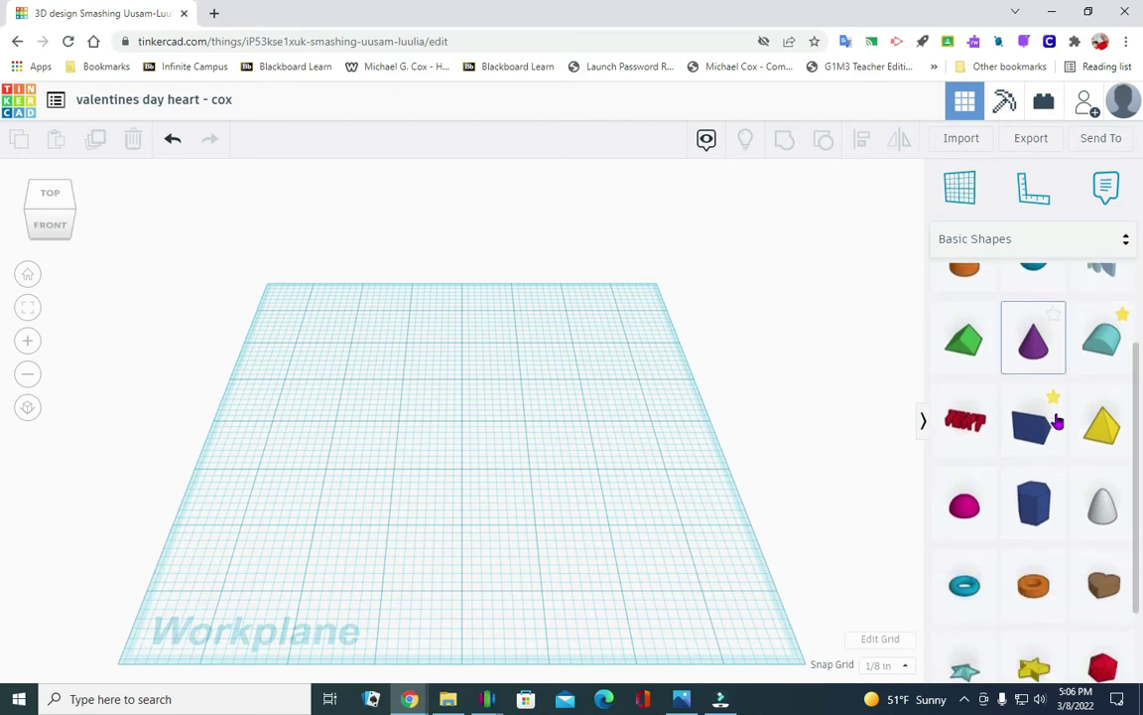
scroll(1056, 422, "down", 3)
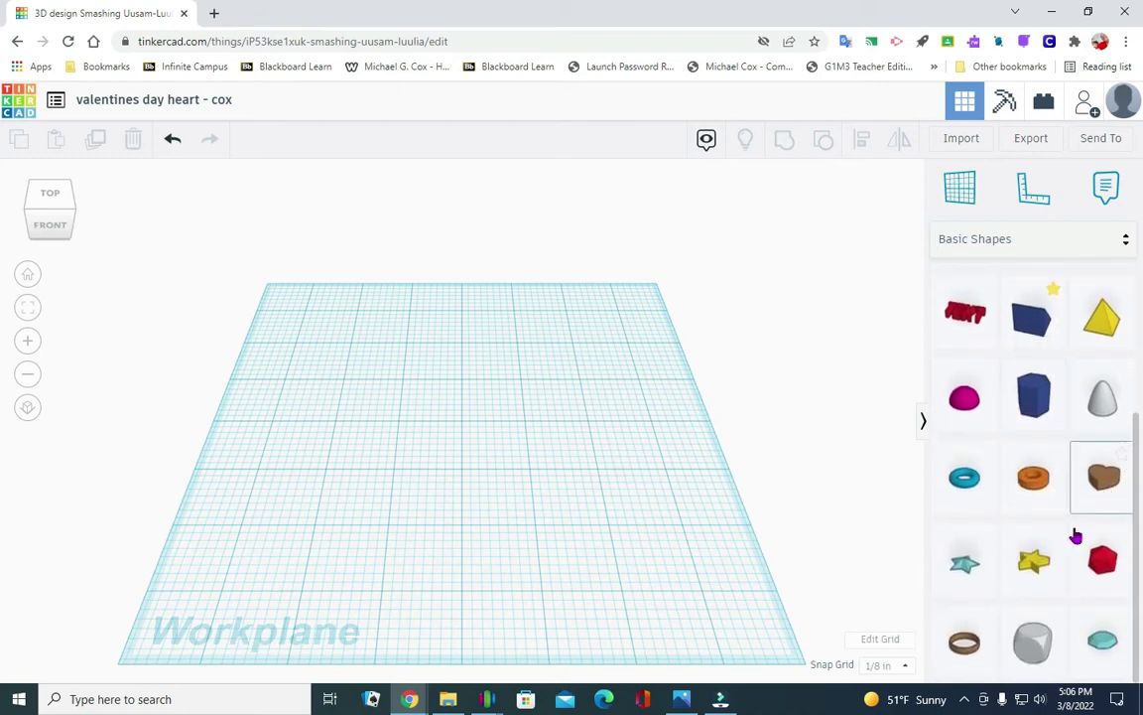
left_click_drag(1101, 482, 331, 337)
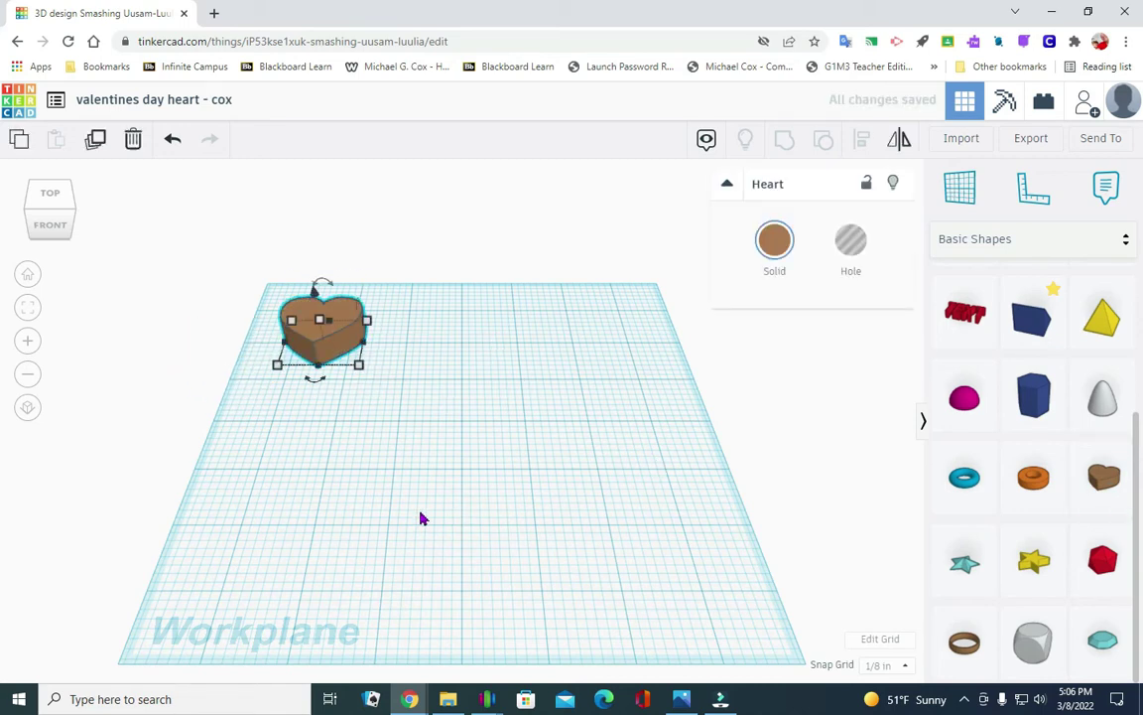
mouse_move(359, 366)
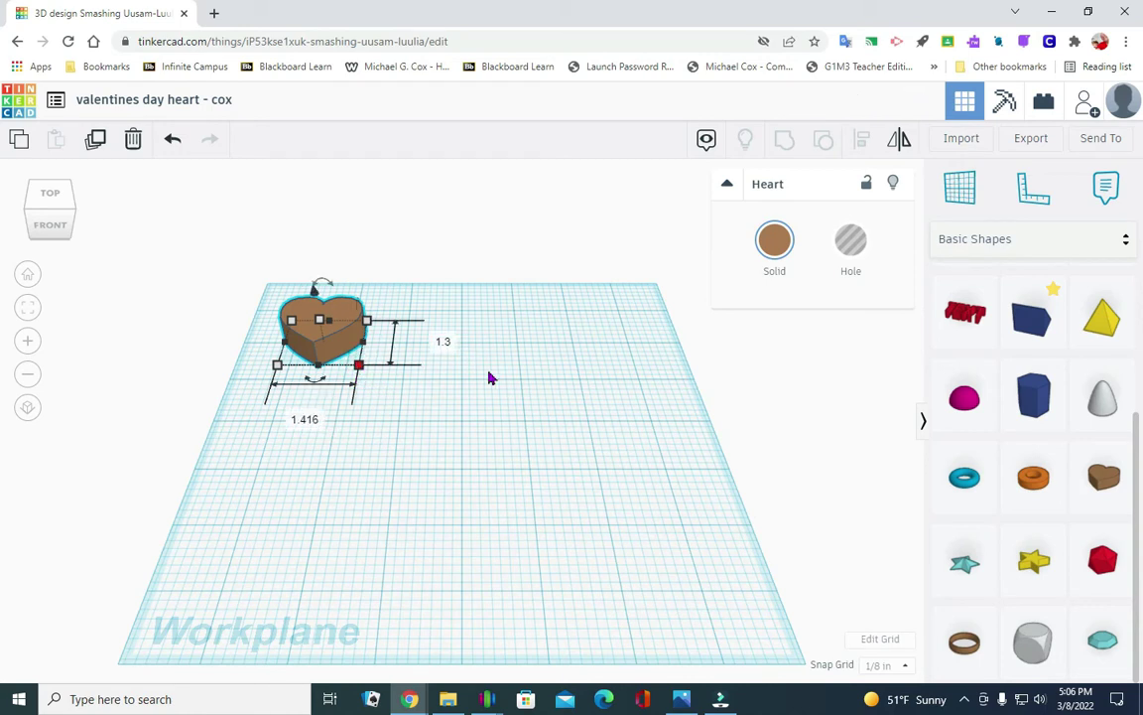
- Resize the heart to 2 in wide, 2 in long and 1 in tall
left_click(313, 420)
type("2")
left_click(442, 341)
type("2")
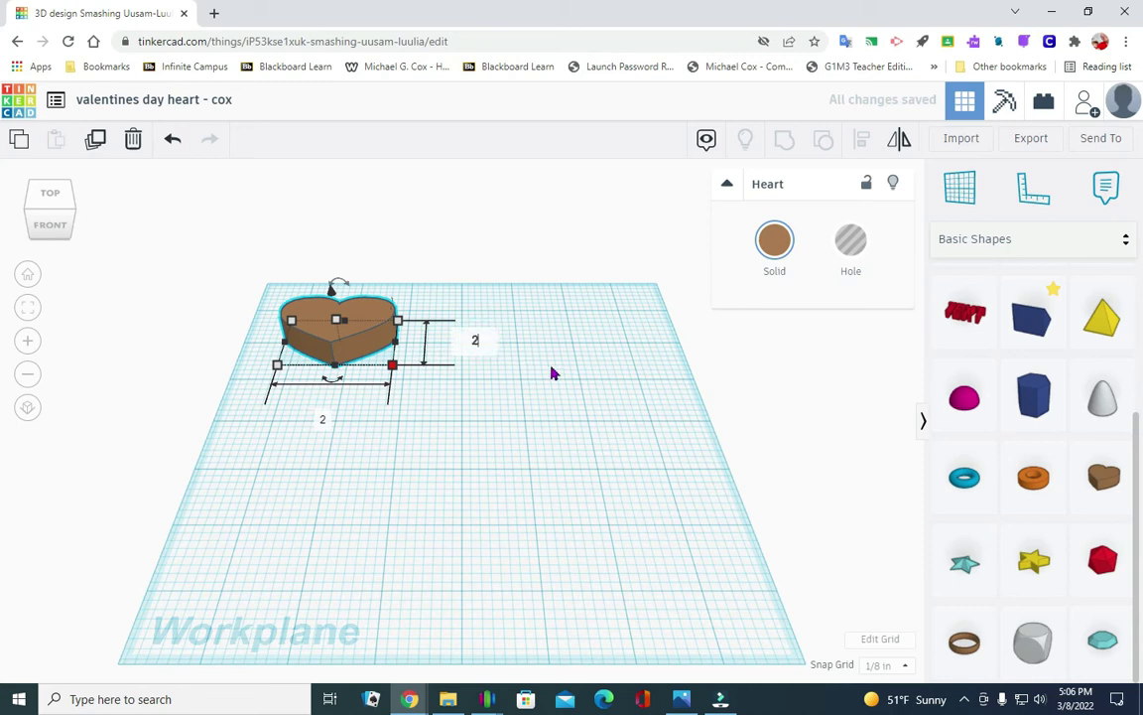
key("Return")
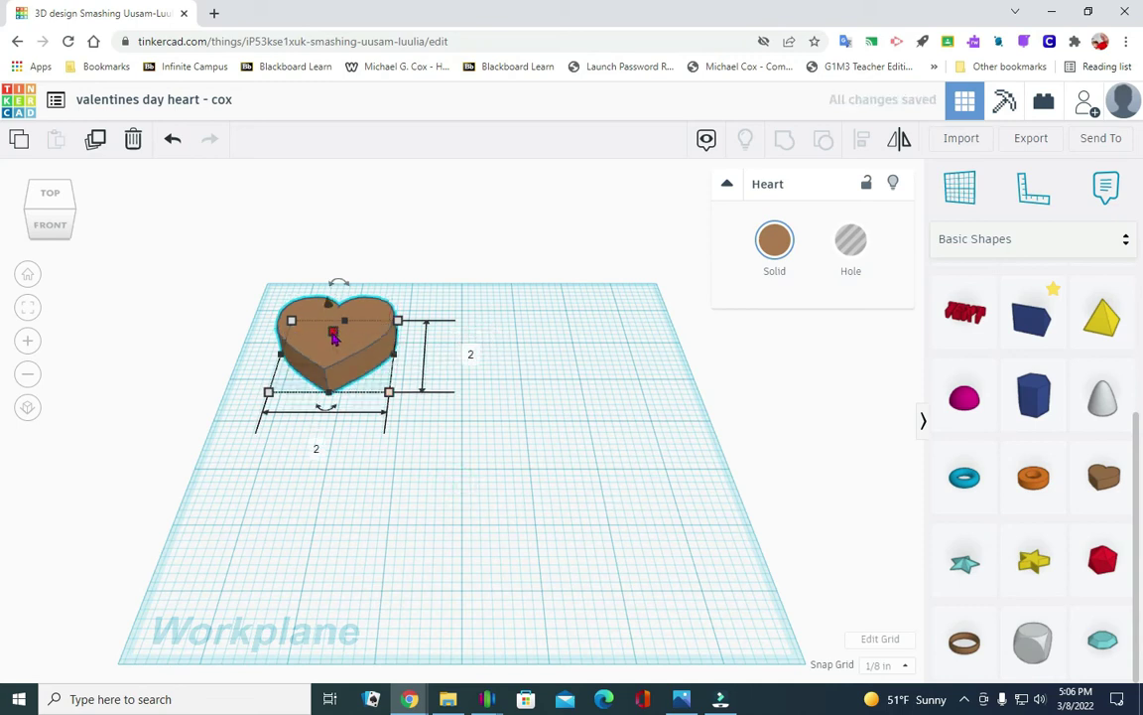
left_click(417, 346)
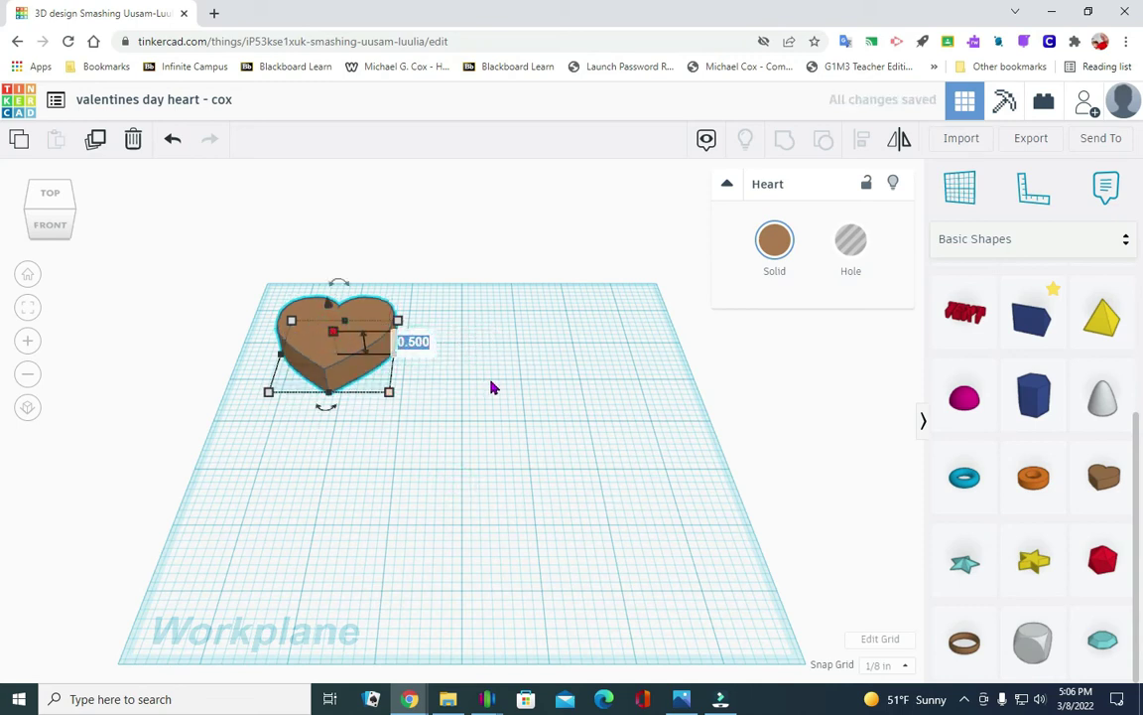
type("1")
key("Return")
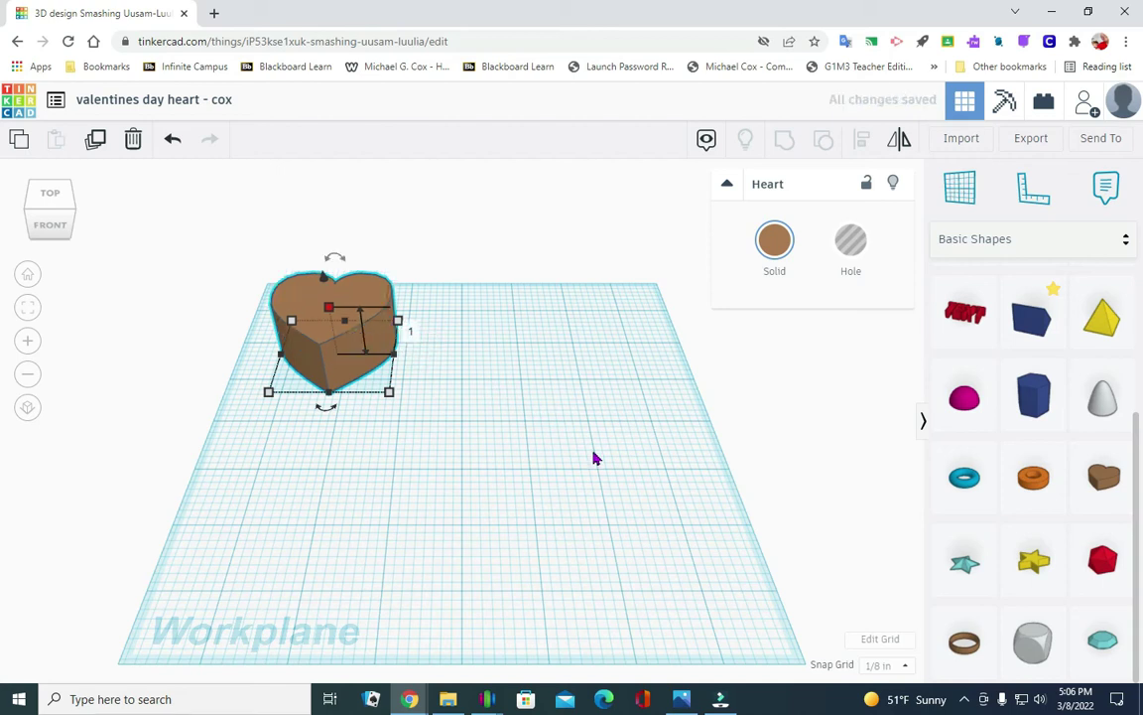
left_click(591, 458)
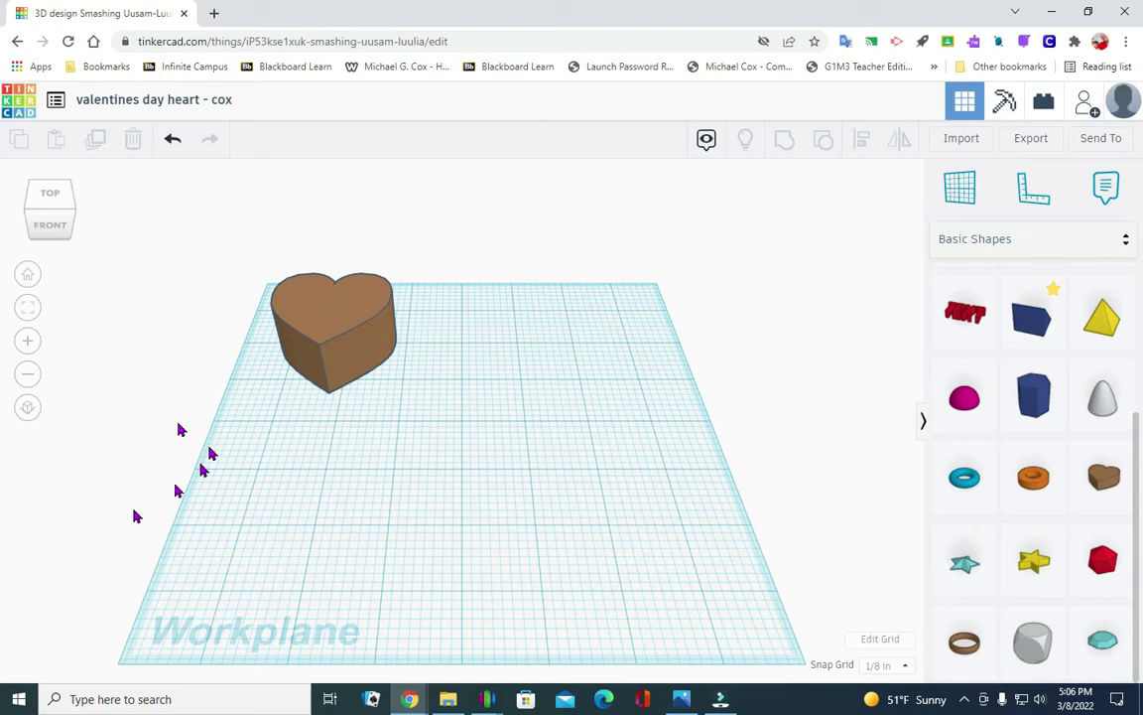
- Add a second heart to the workplane and set its width to 1.75 in
left_click_drag(1102, 477, 357, 500)
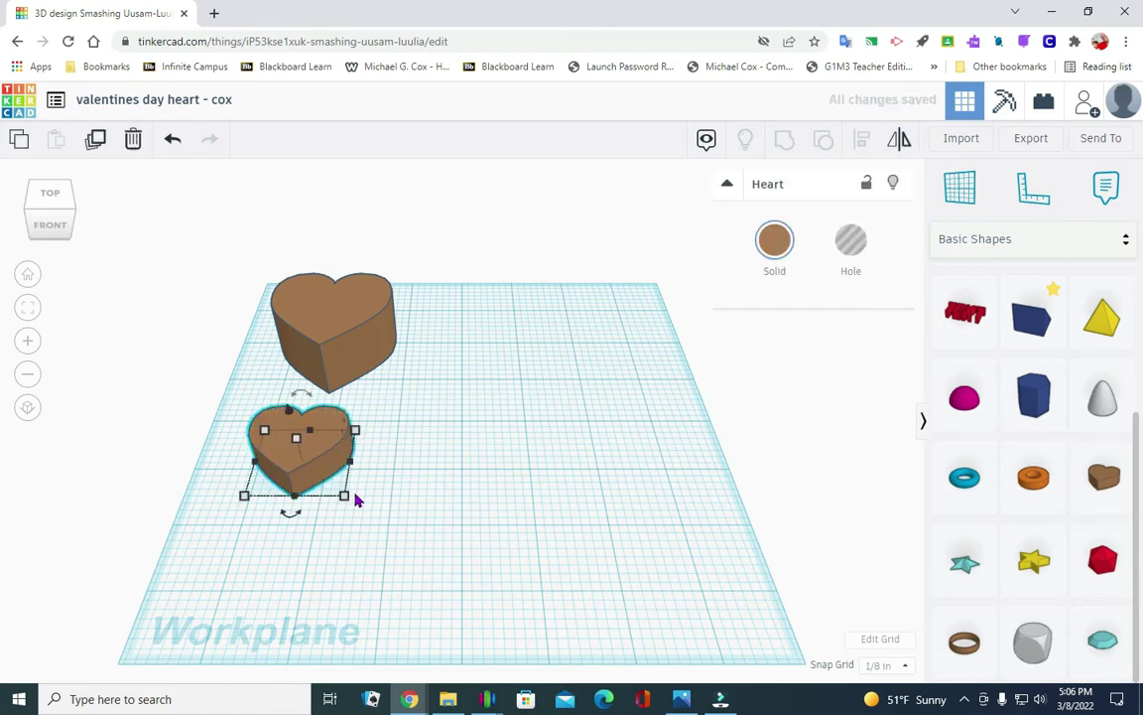
left_click(346, 495)
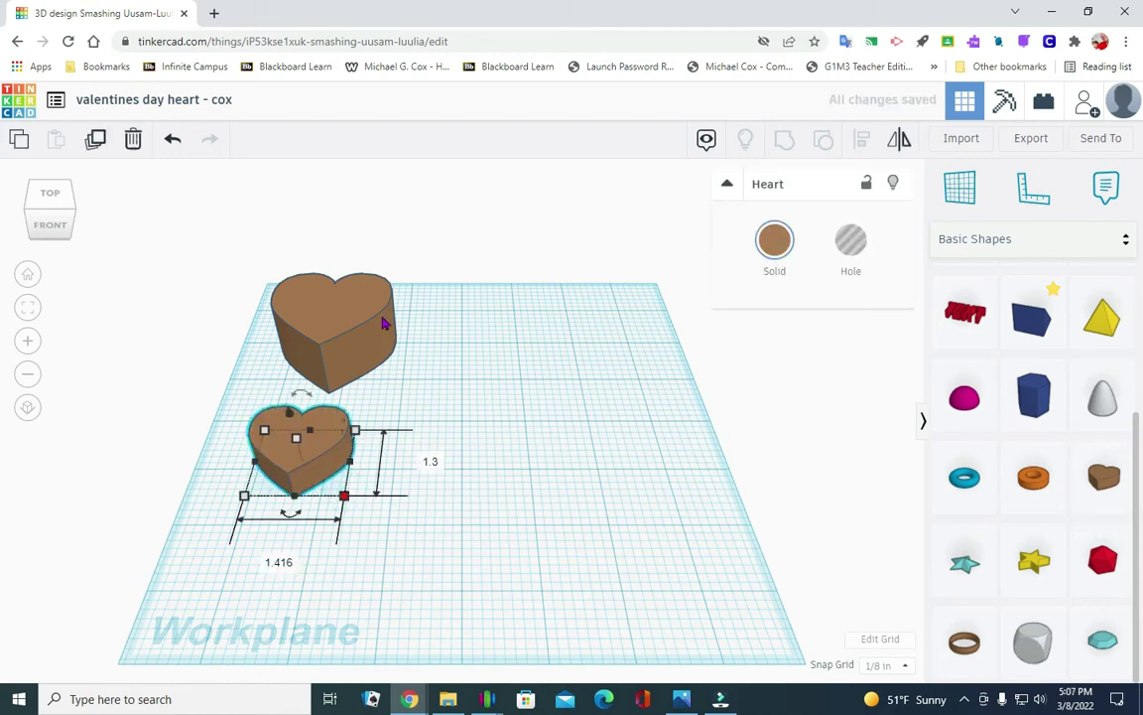
left_click(283, 562)
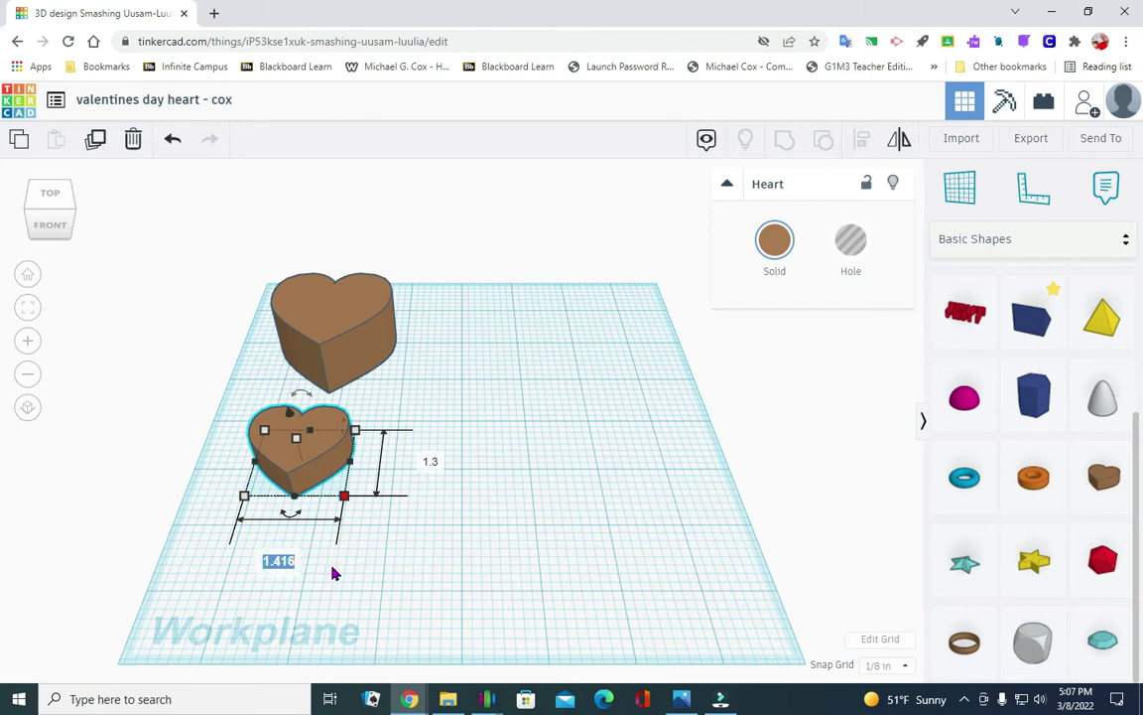
type("1.")
key("BackSpace")
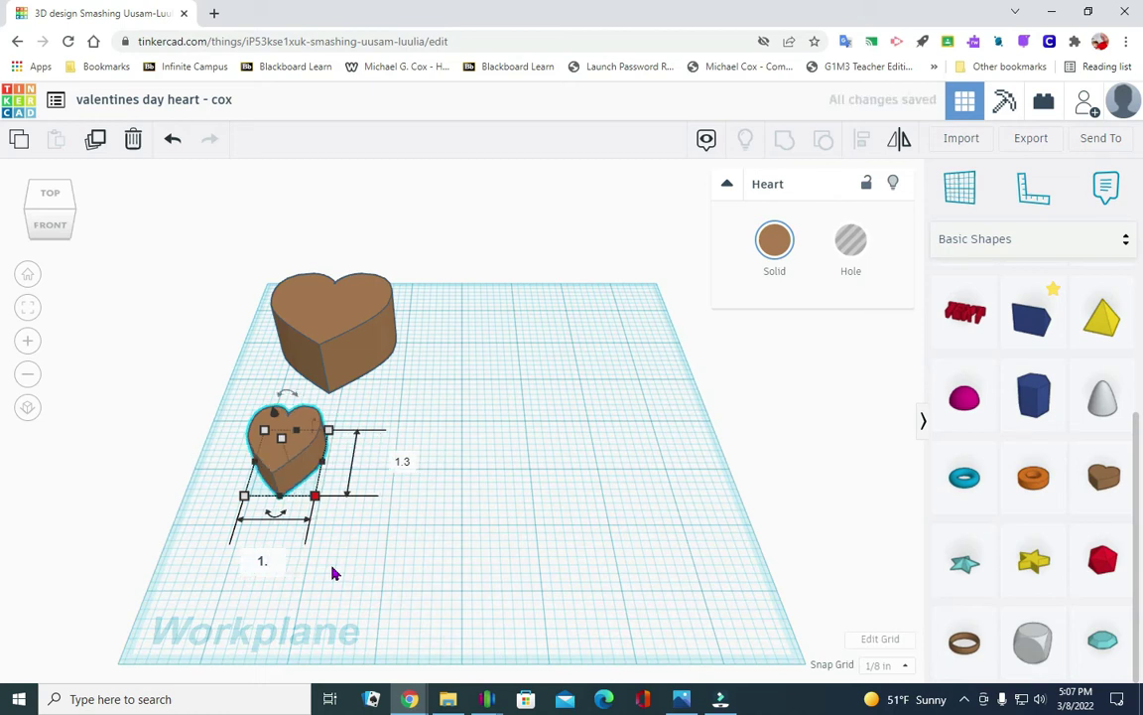
type(".75")
key("Return")
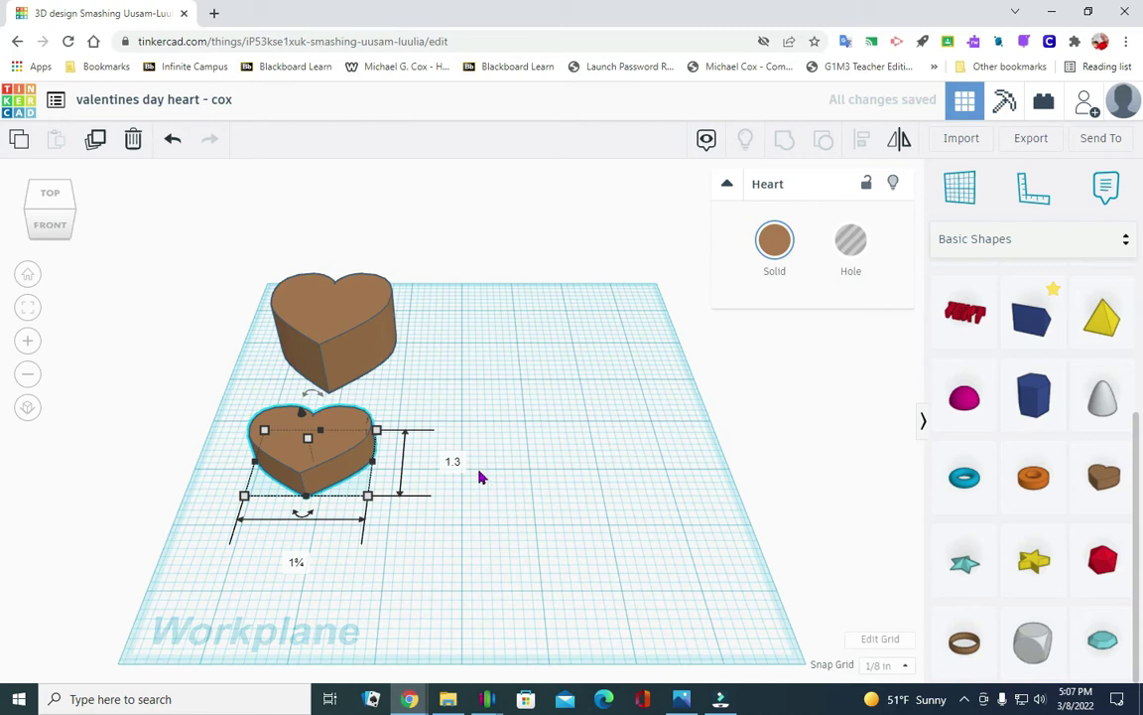
- Set the second heart's length to 1.75 in and its height to 1 in
left_click(451, 461)
type("1")
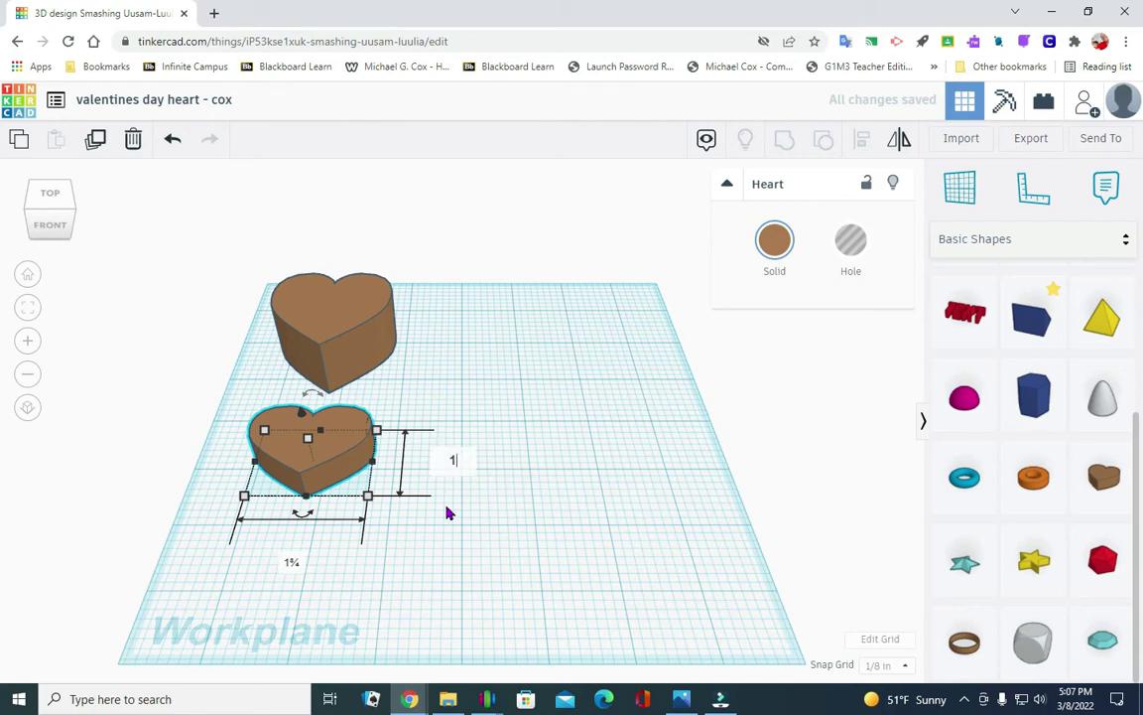
type(".75")
left_click(567, 538)
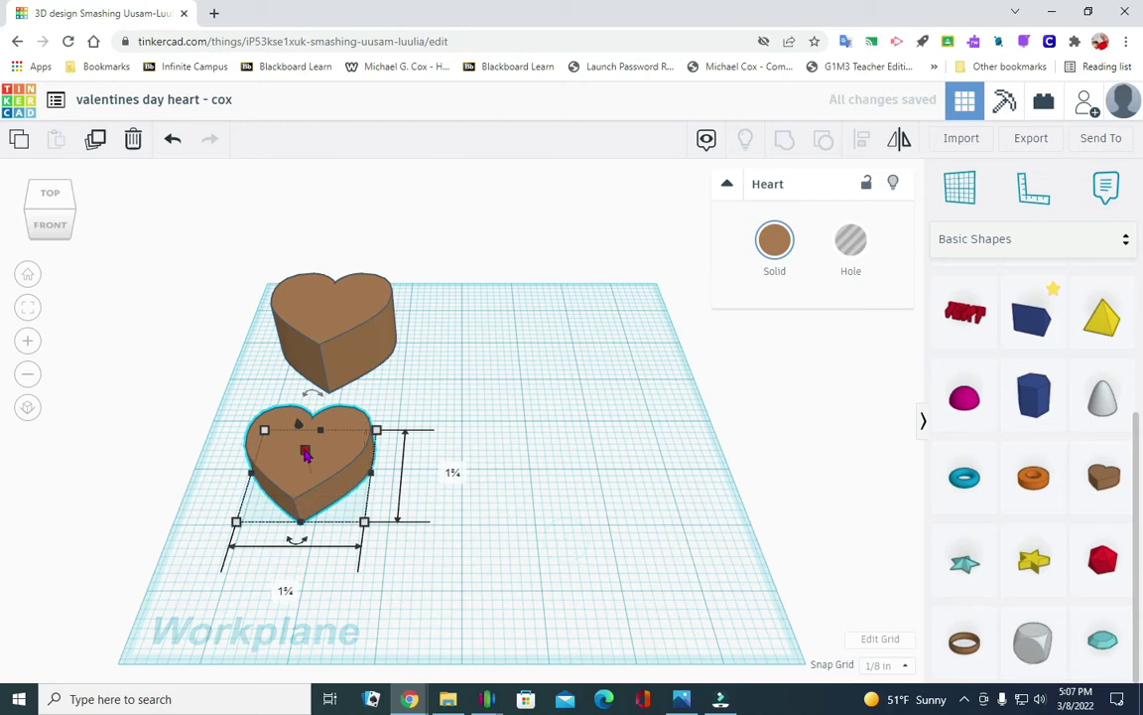
left_click(390, 462)
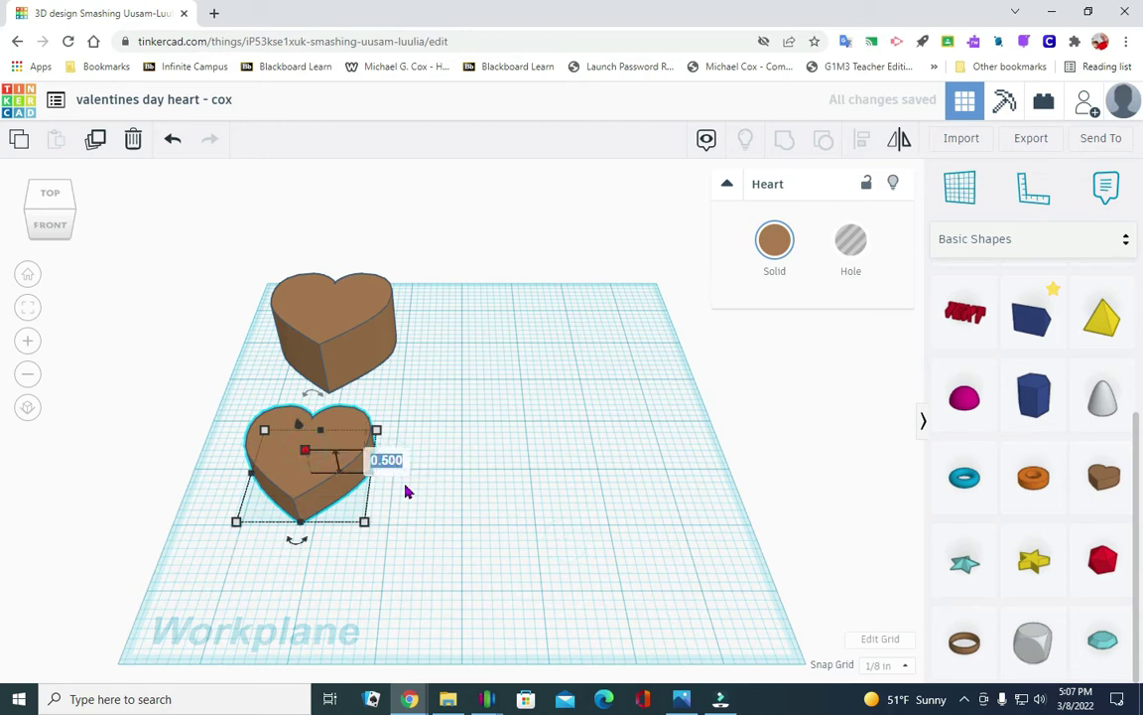
type("1")
key("Return")
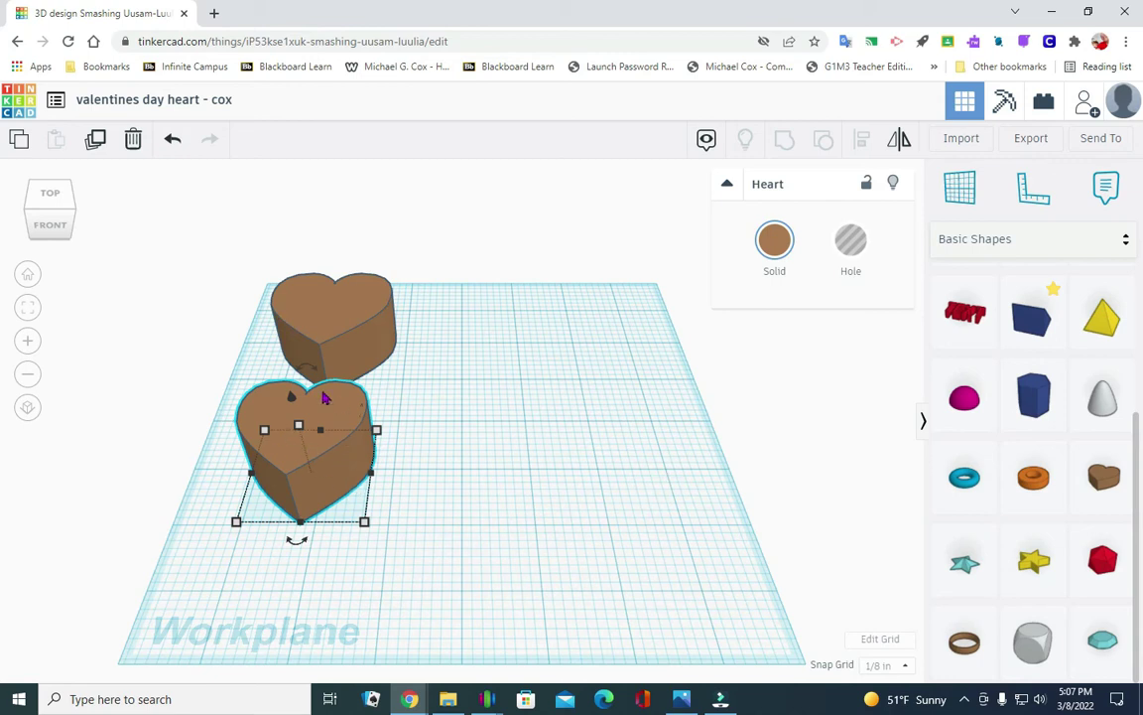
- Convert the second heart into a hole shape
left_click(857, 249)
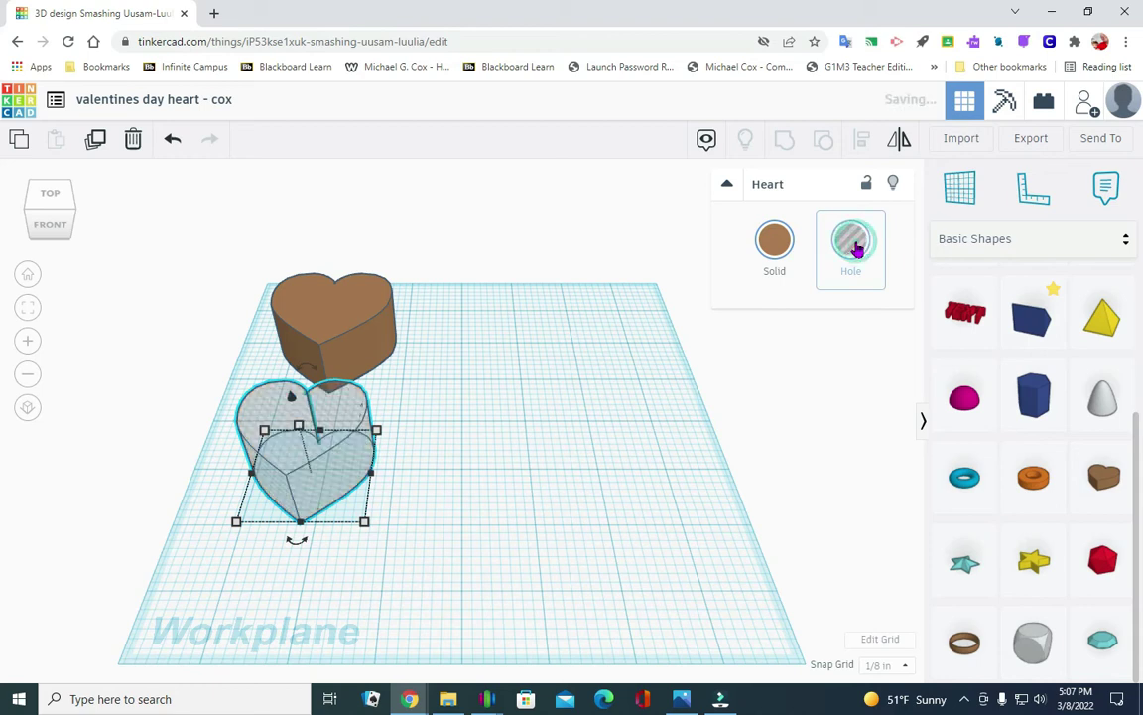
left_click(544, 486)
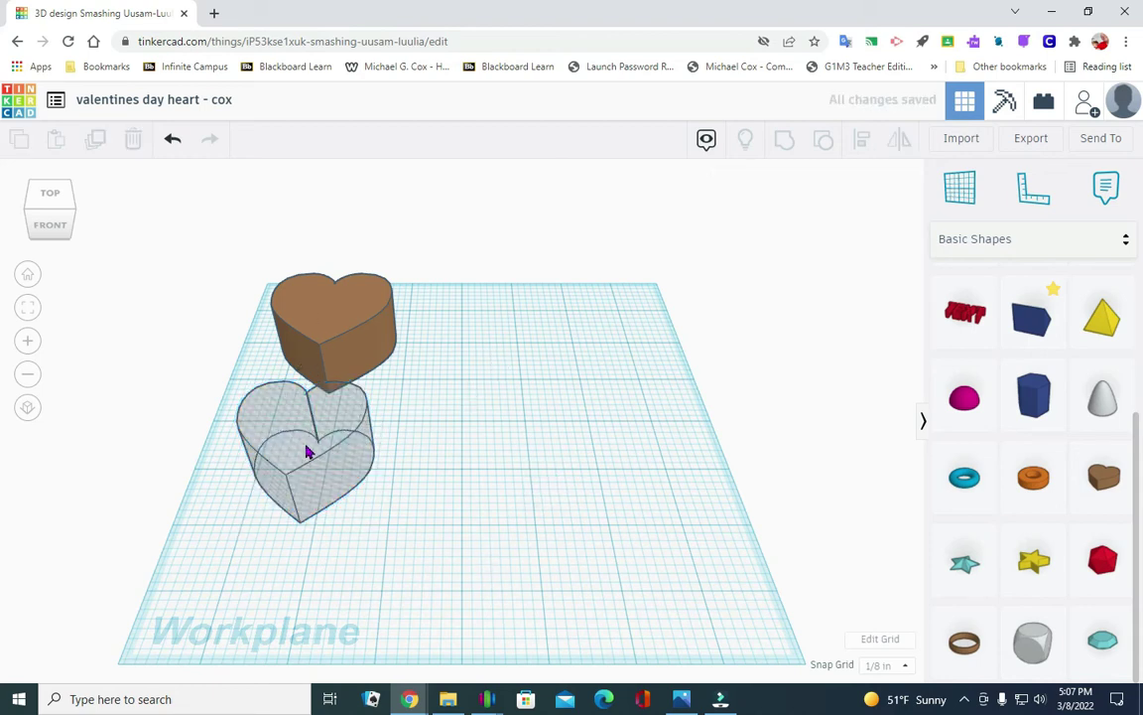
left_click(310, 437)
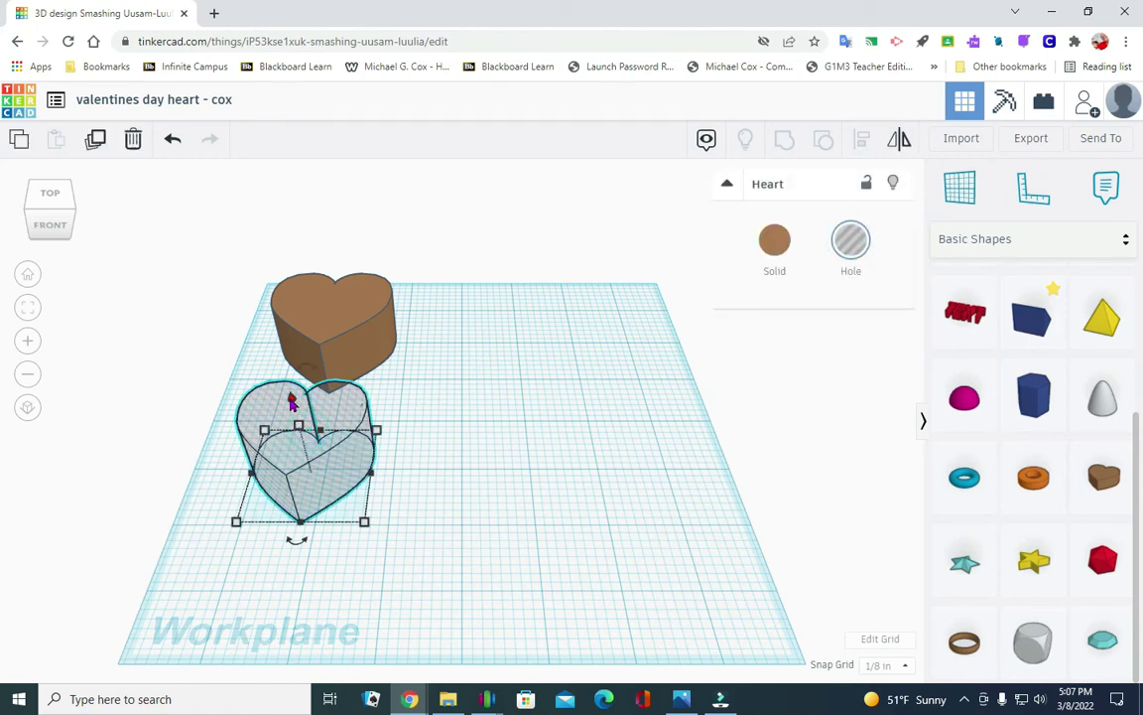
key("Up")
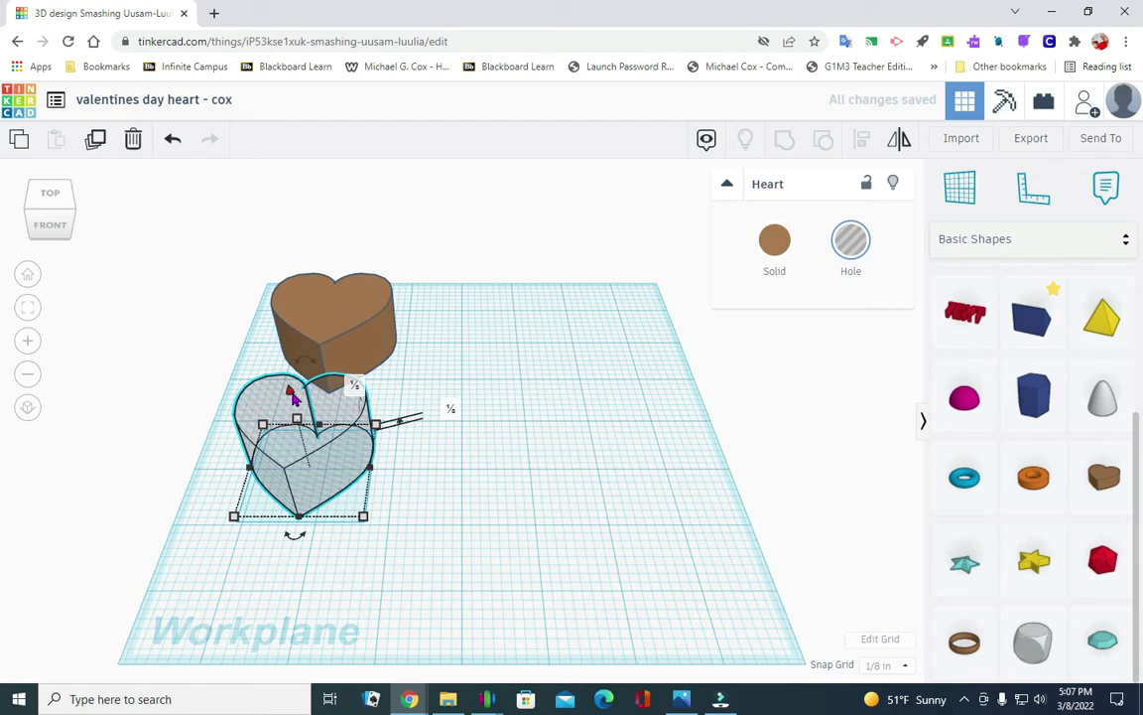
left_click_drag(292, 396, 291, 394)
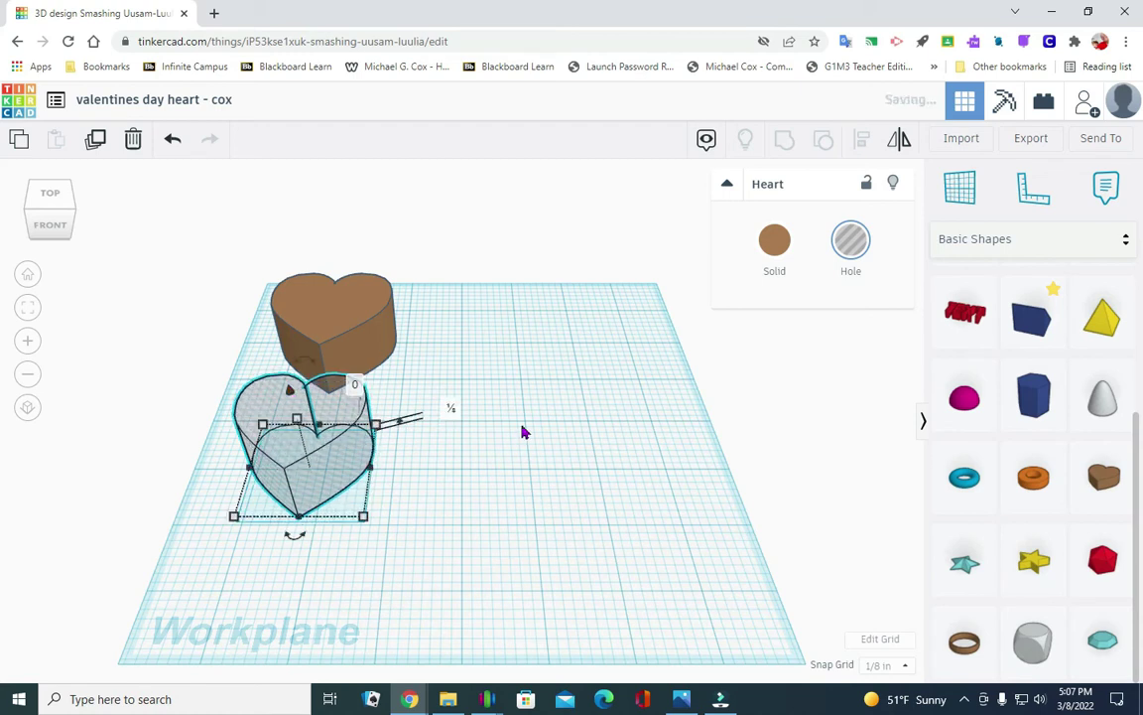
- Lift the hole heart 0.125 in above the workplane and switch to the front view
left_click(450, 407)
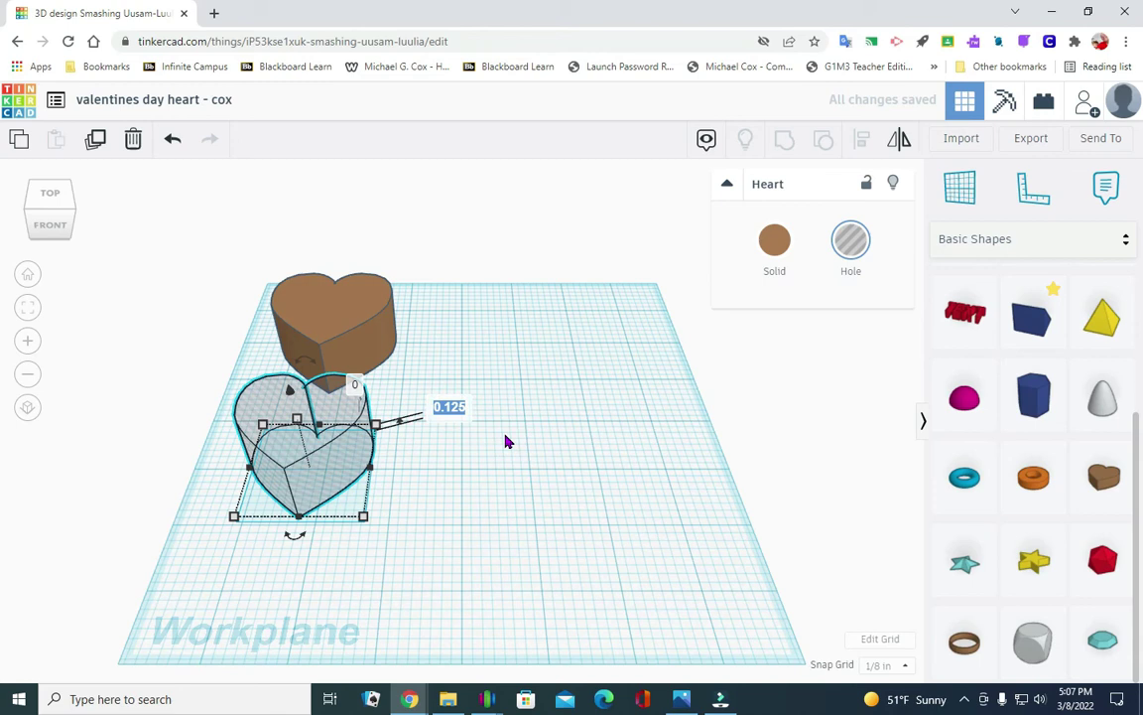
key("BackSpace")
type(".125")
key("Return")
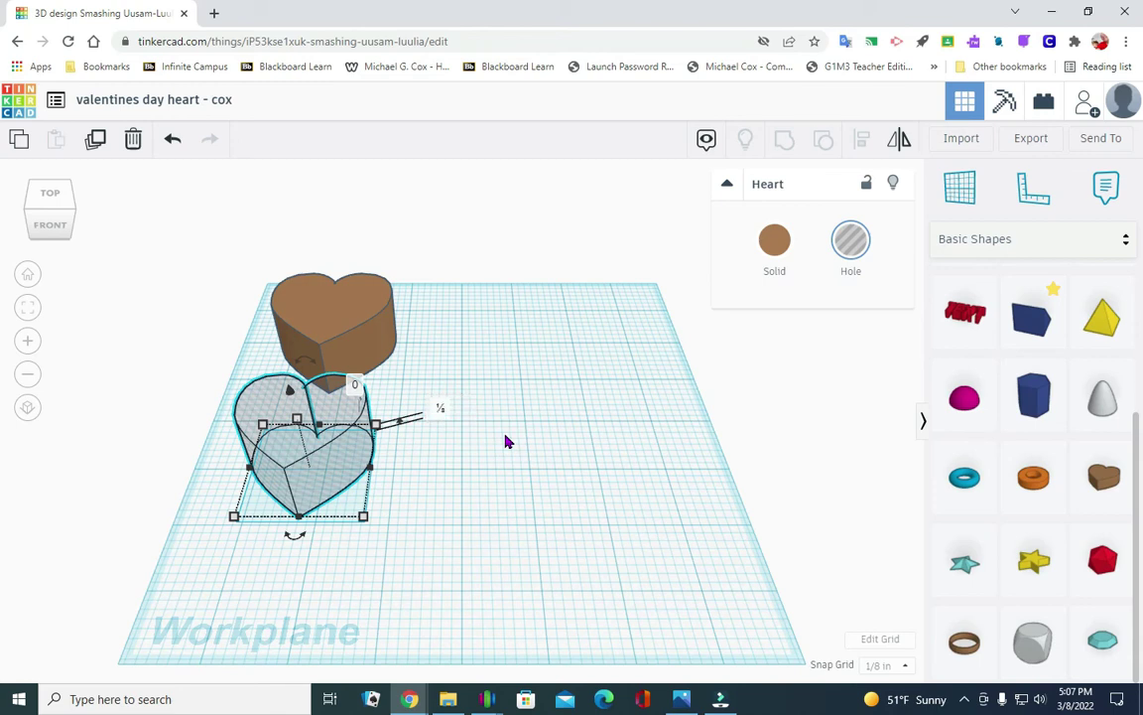
left_click(564, 444)
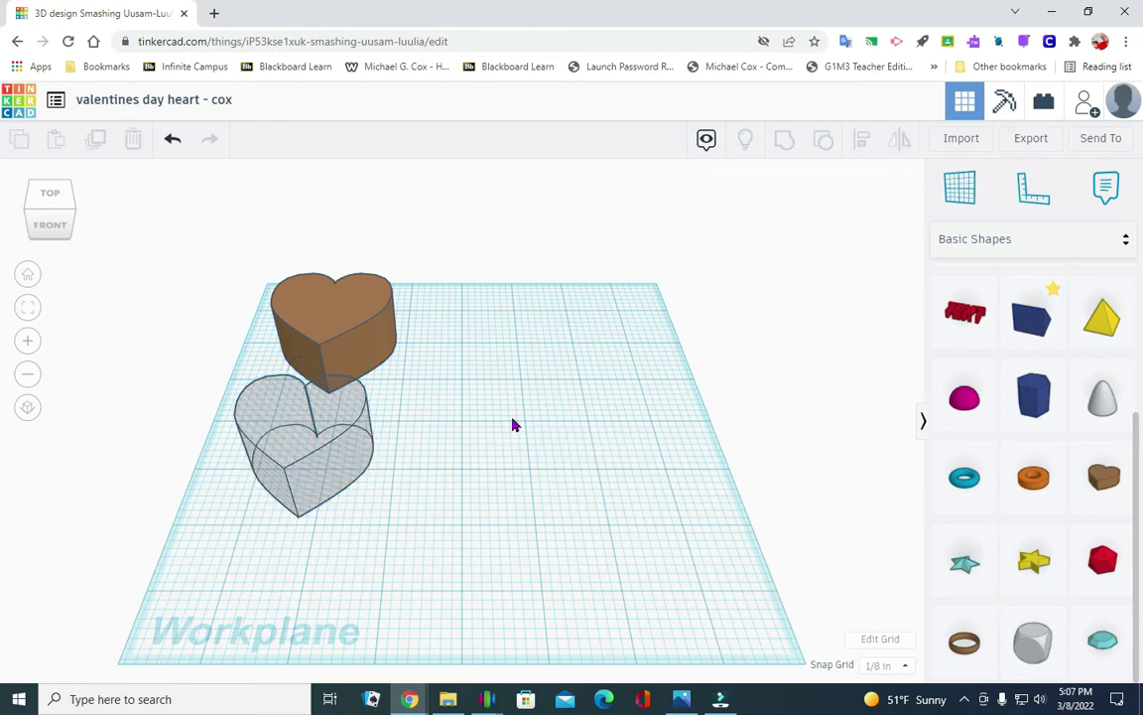
left_click(52, 228)
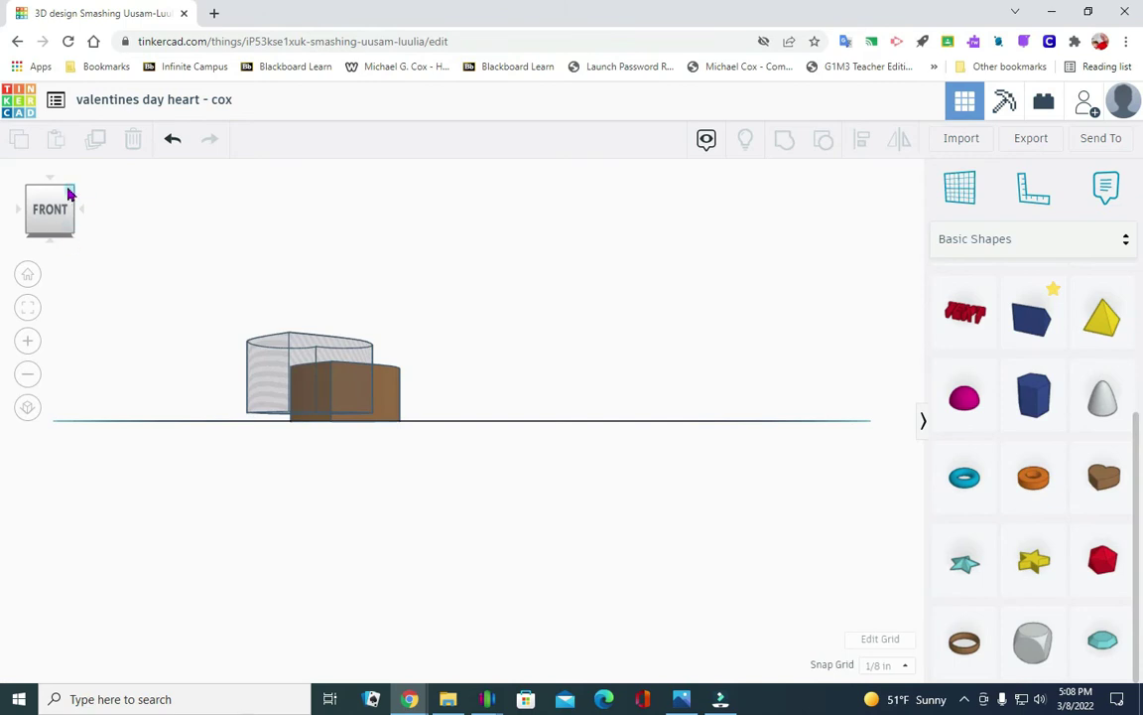
left_click(70, 191)
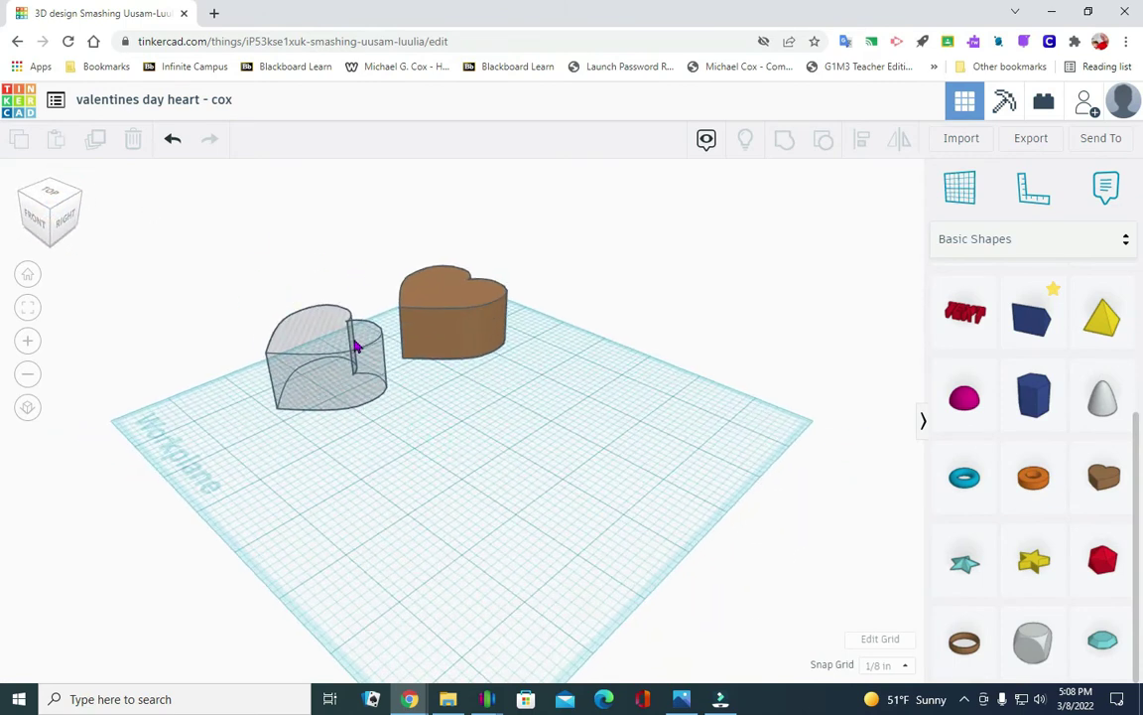
left_click(253, 518)
left_click(45, 210)
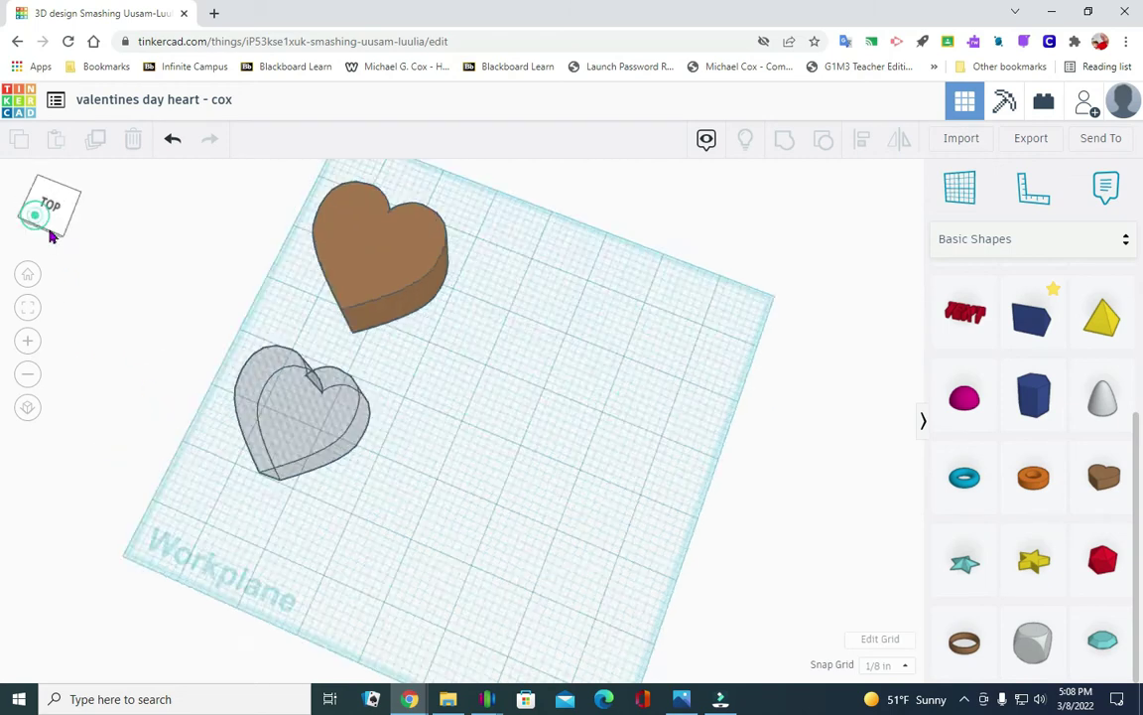
left_click(57, 232)
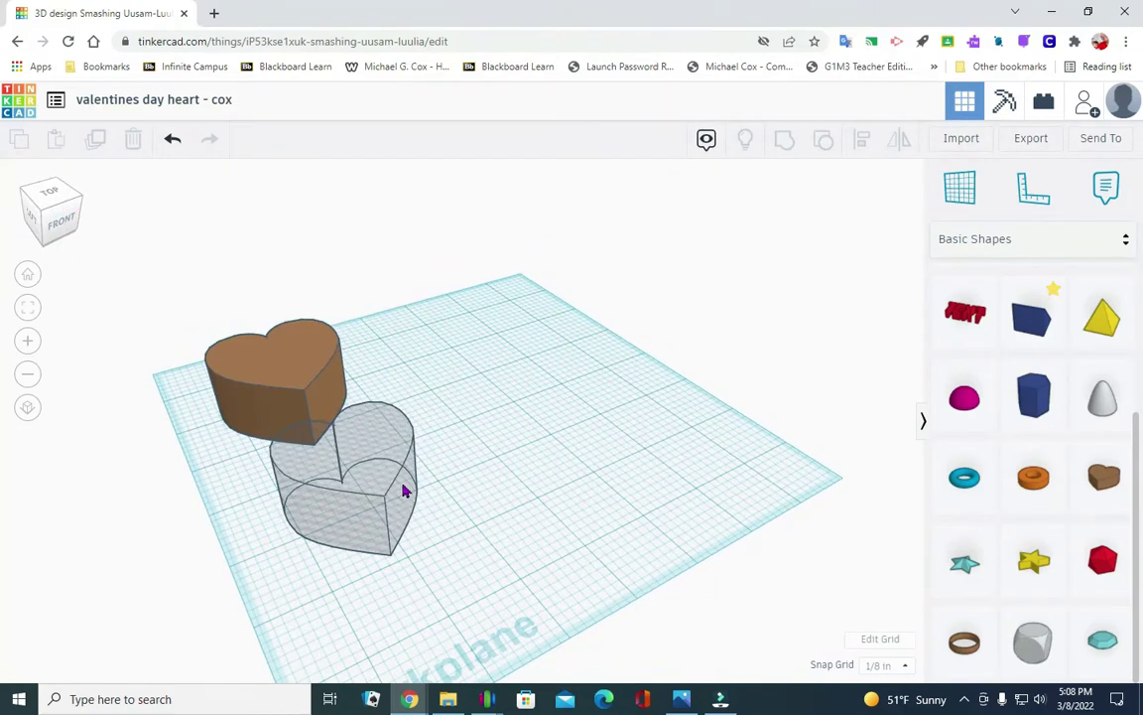
- Move the hole onto the solid heart, centre both on both axes, and group them
left_click_drag(358, 475, 282, 367)
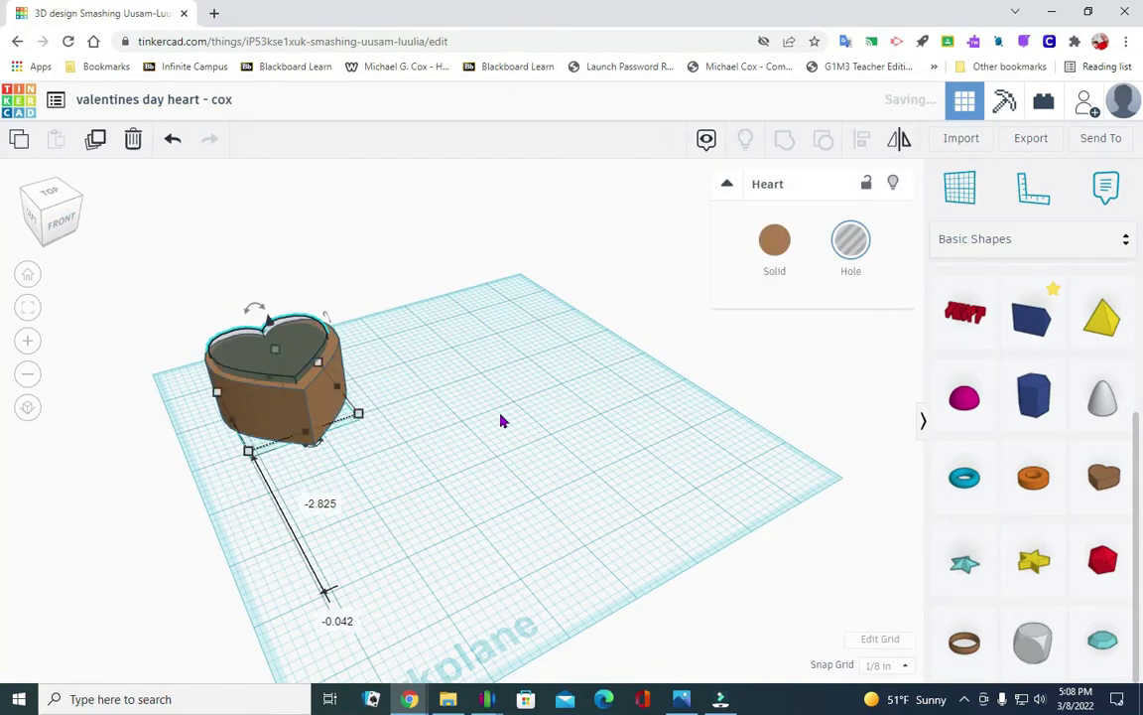
left_click(541, 424)
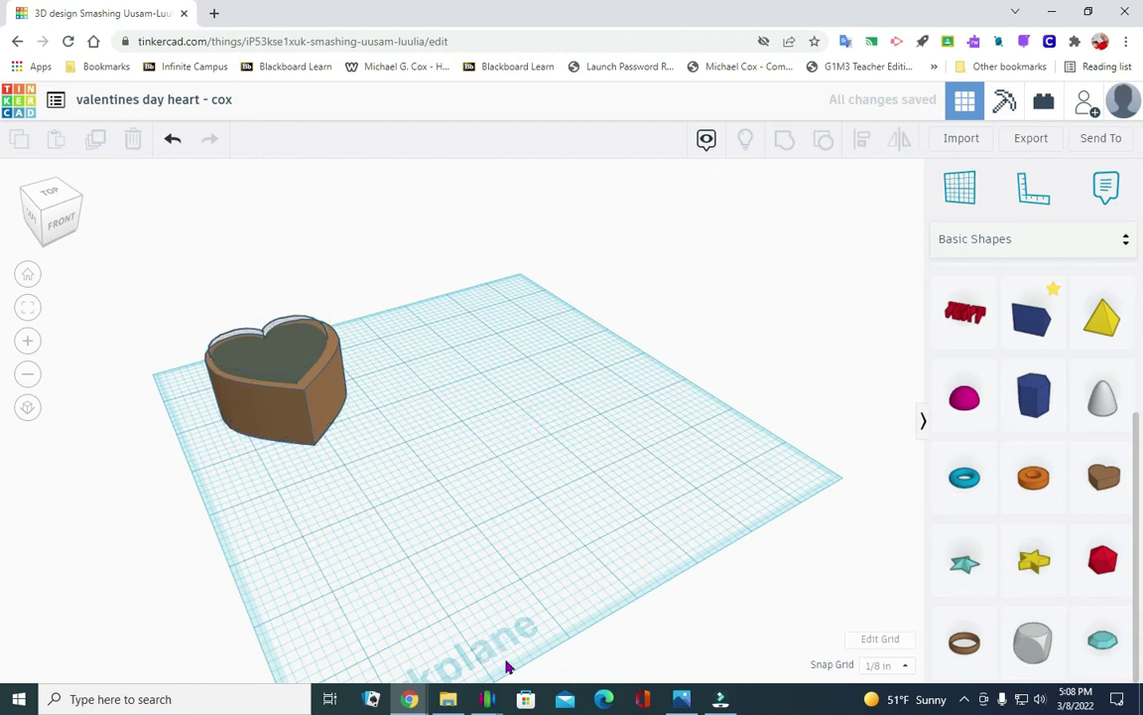
left_click_drag(205, 456, 401, 286)
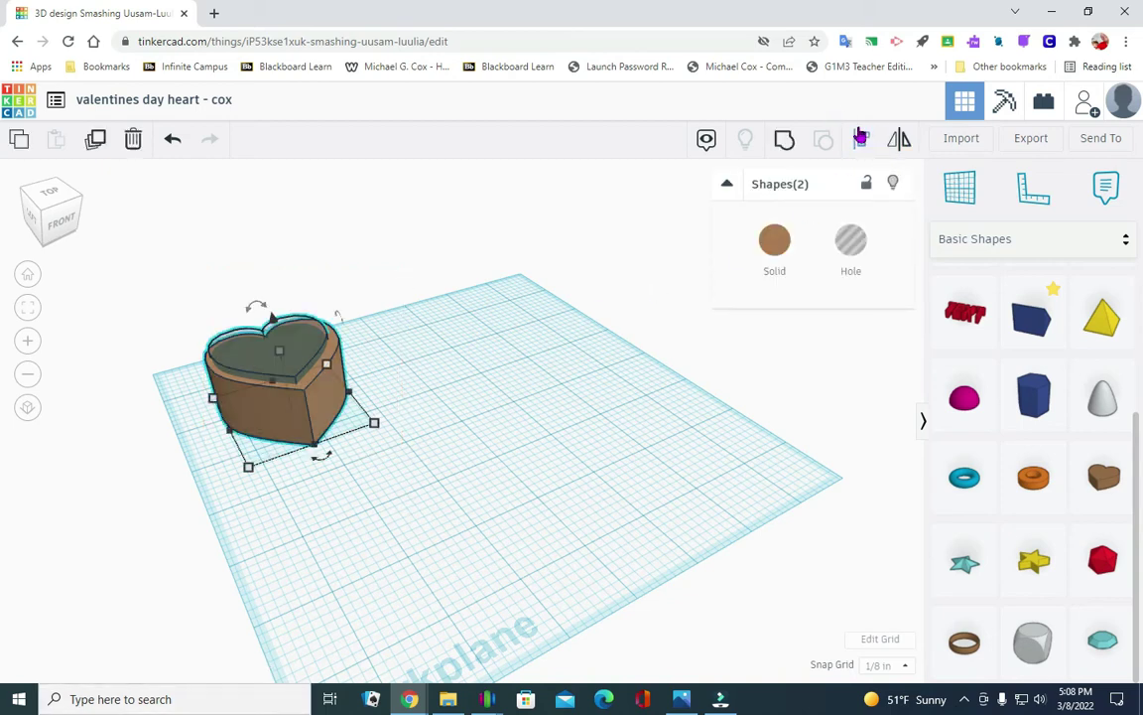
left_click(862, 138)
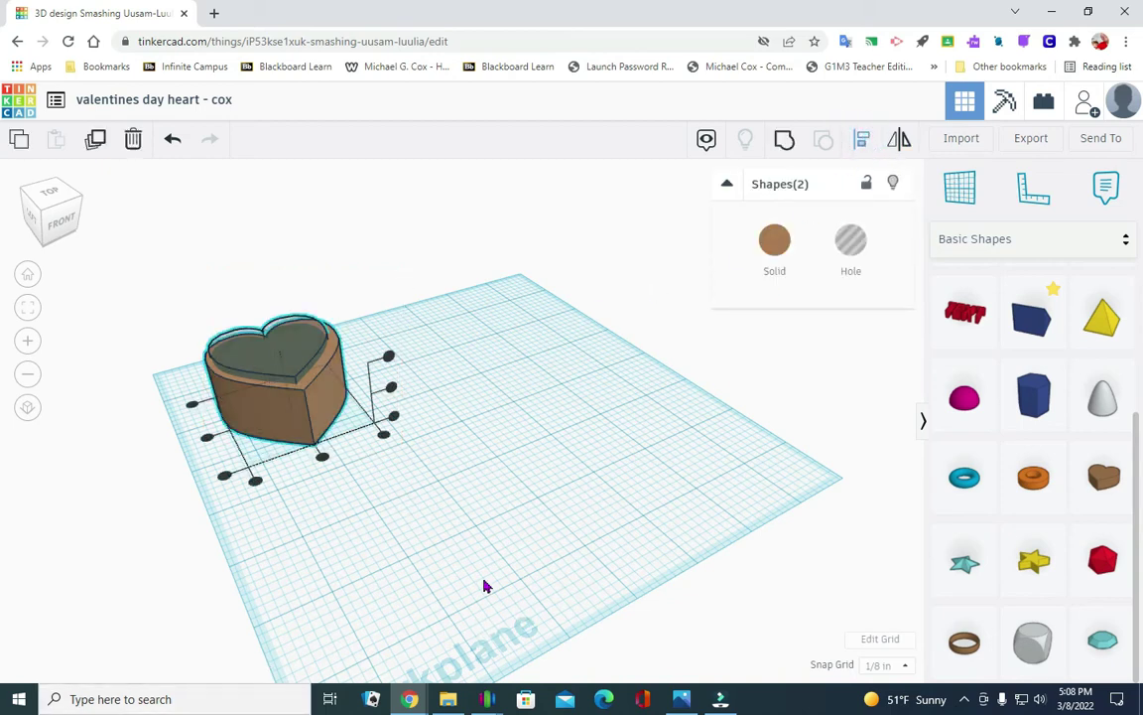
left_click(321, 459)
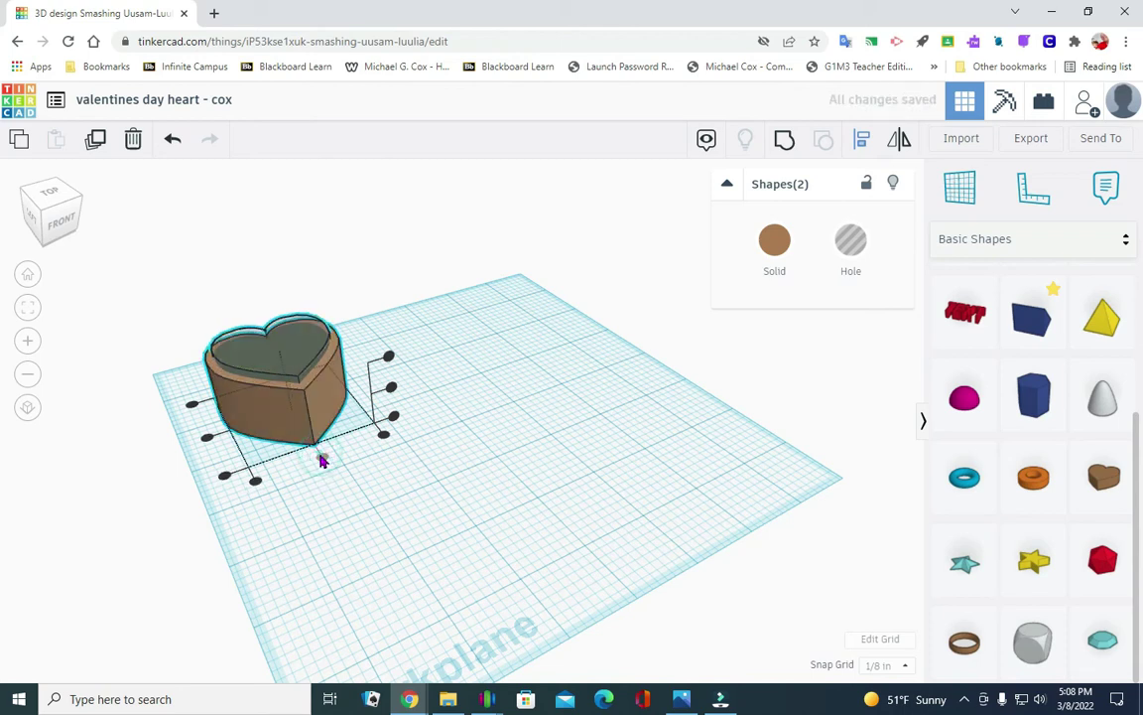
left_click(207, 443)
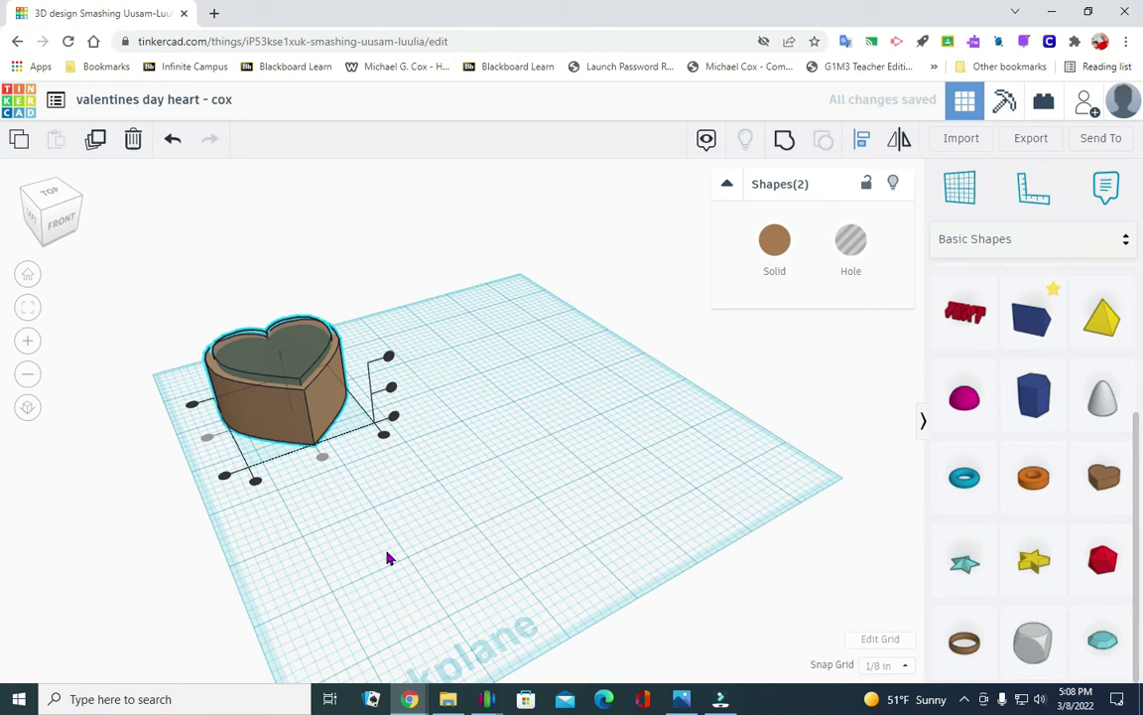
left_click(785, 147)
left_click(559, 379)
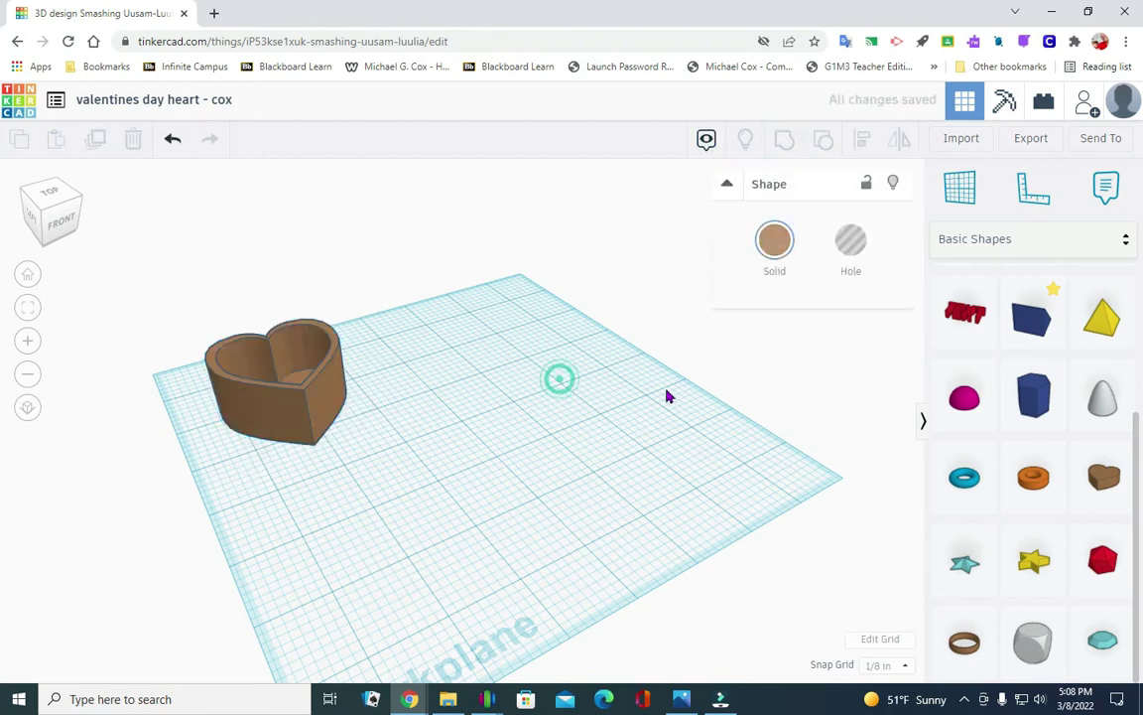
left_click(57, 194)
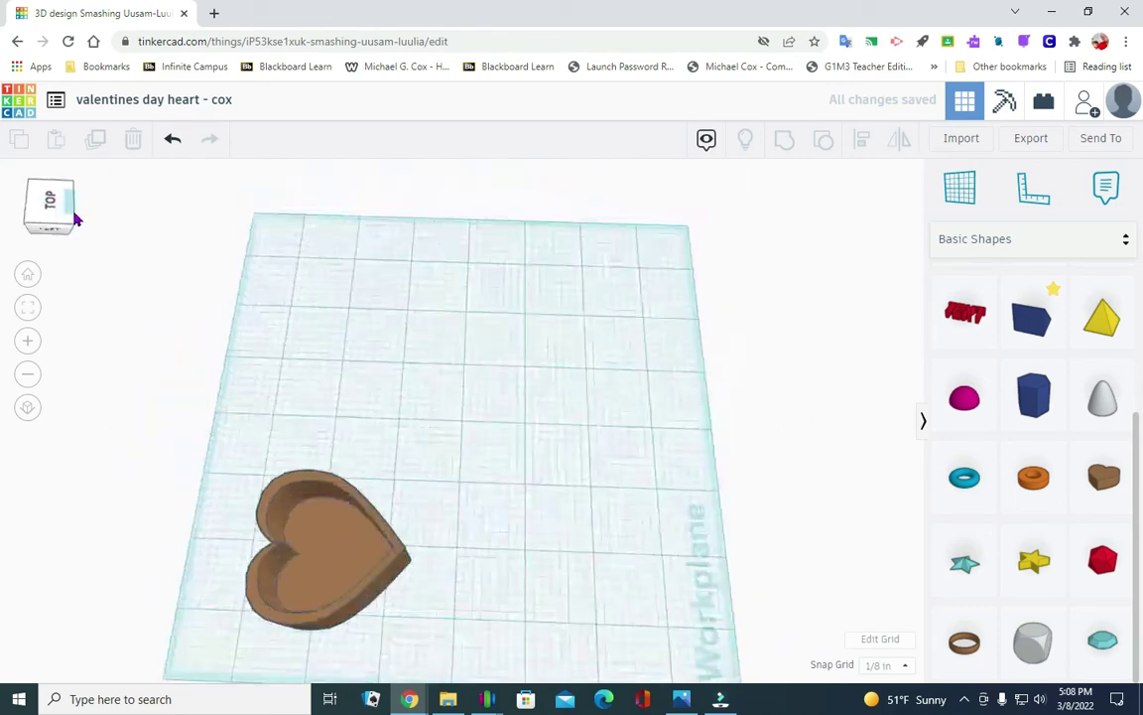
left_click_drag(75, 218, 71, 204)
left_click(51, 226)
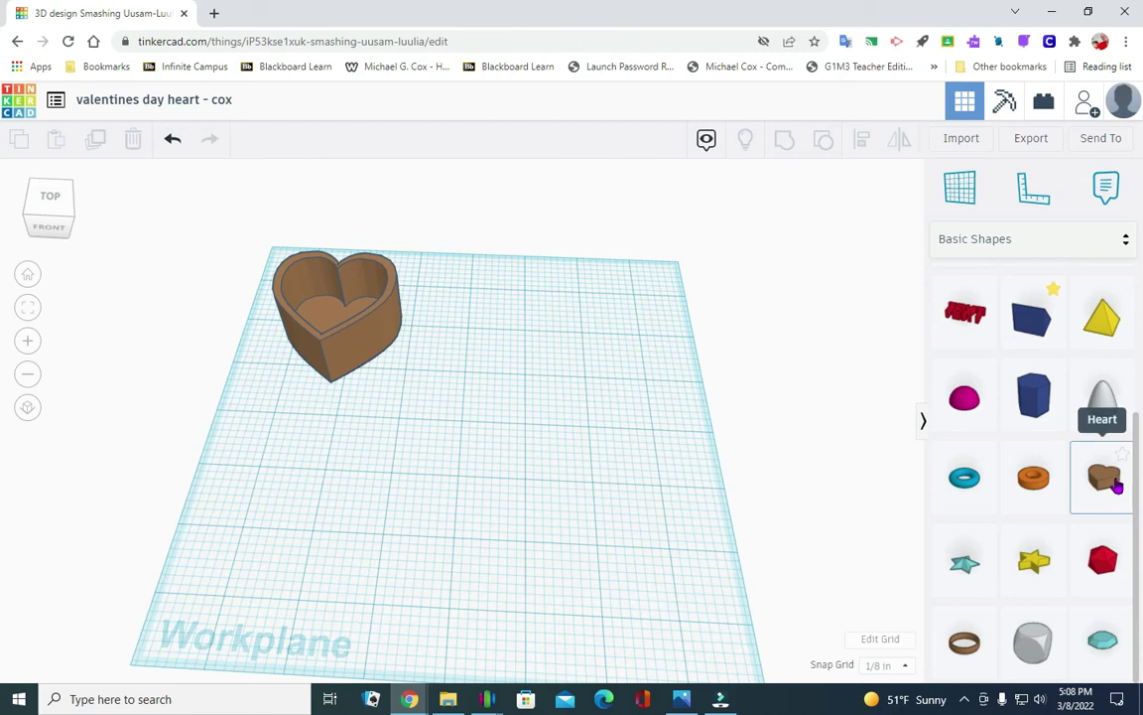
- Add a heart beside the box sized 2 × 2 in and 0.125 in thick
left_click_drag(1116, 486, 492, 326)
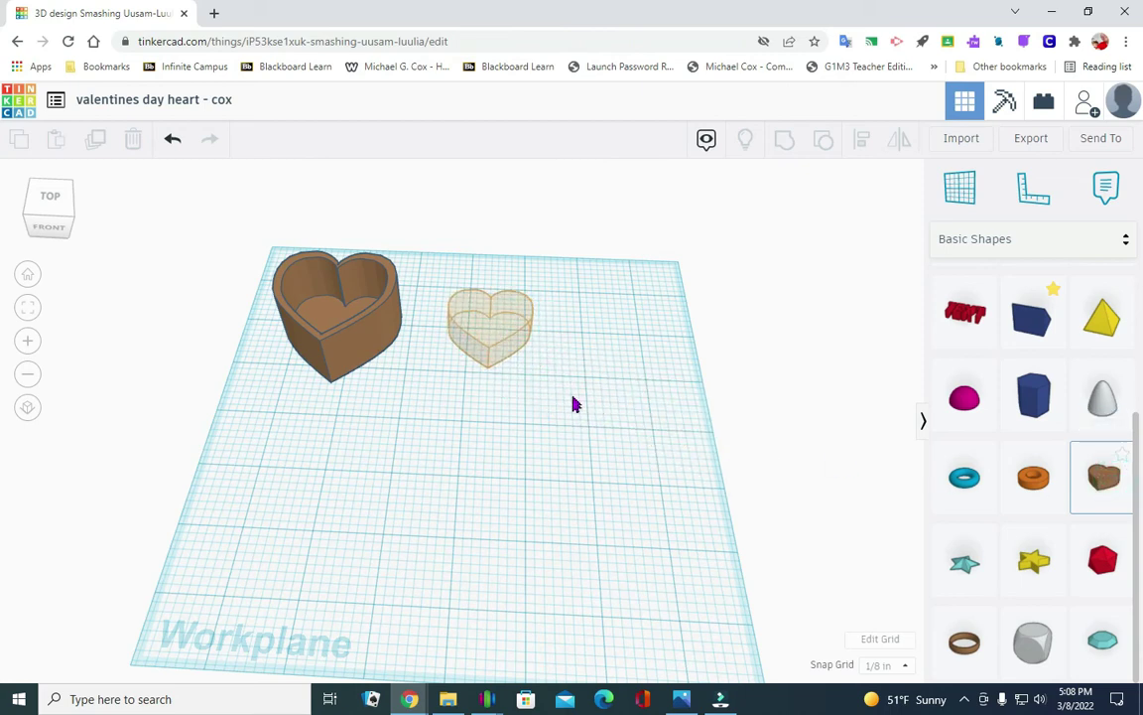
mouse_move(529, 372)
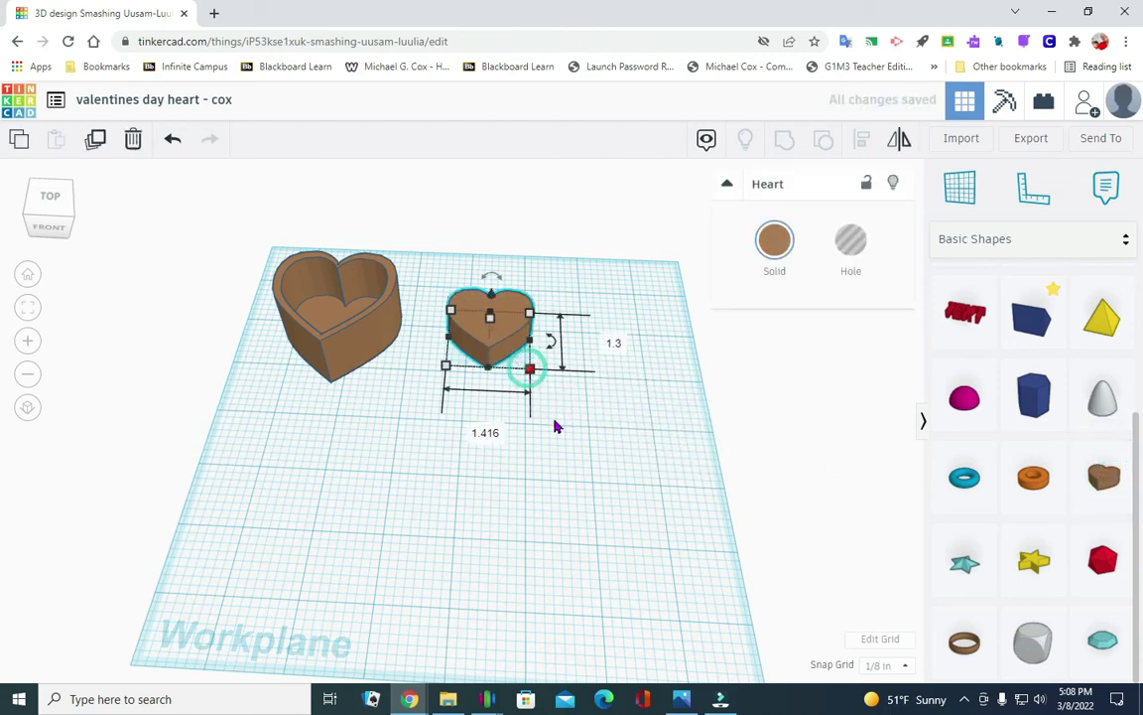
left_click(485, 431)
type("2")
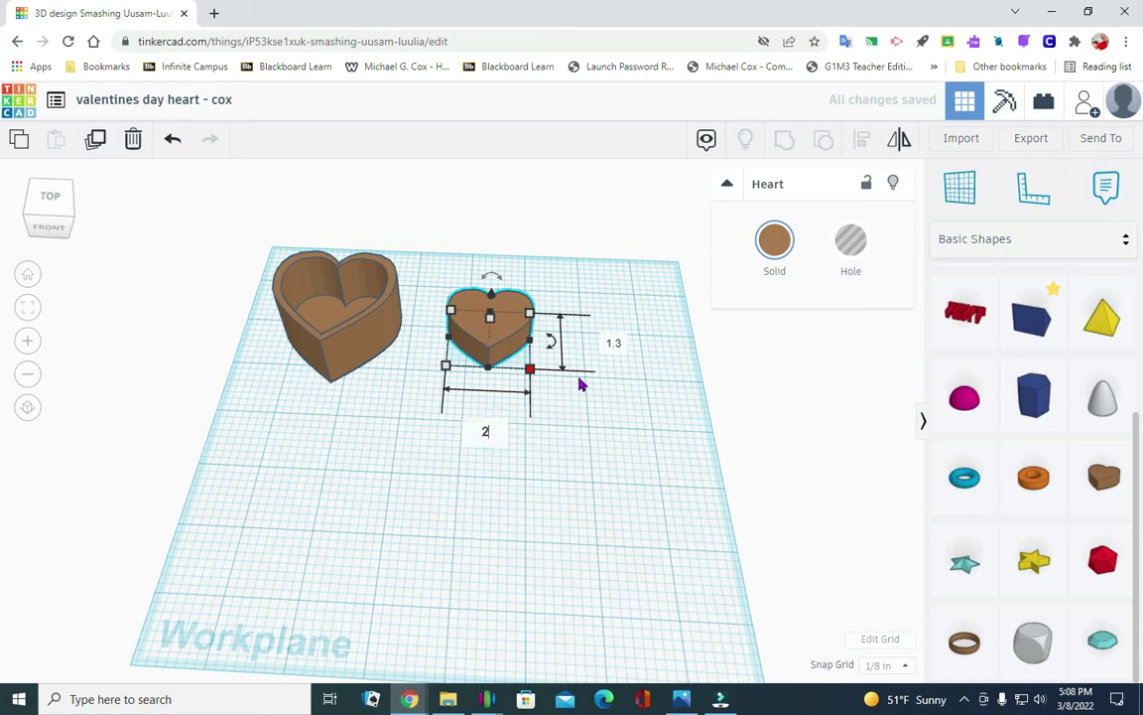
left_click(617, 344)
type("2")
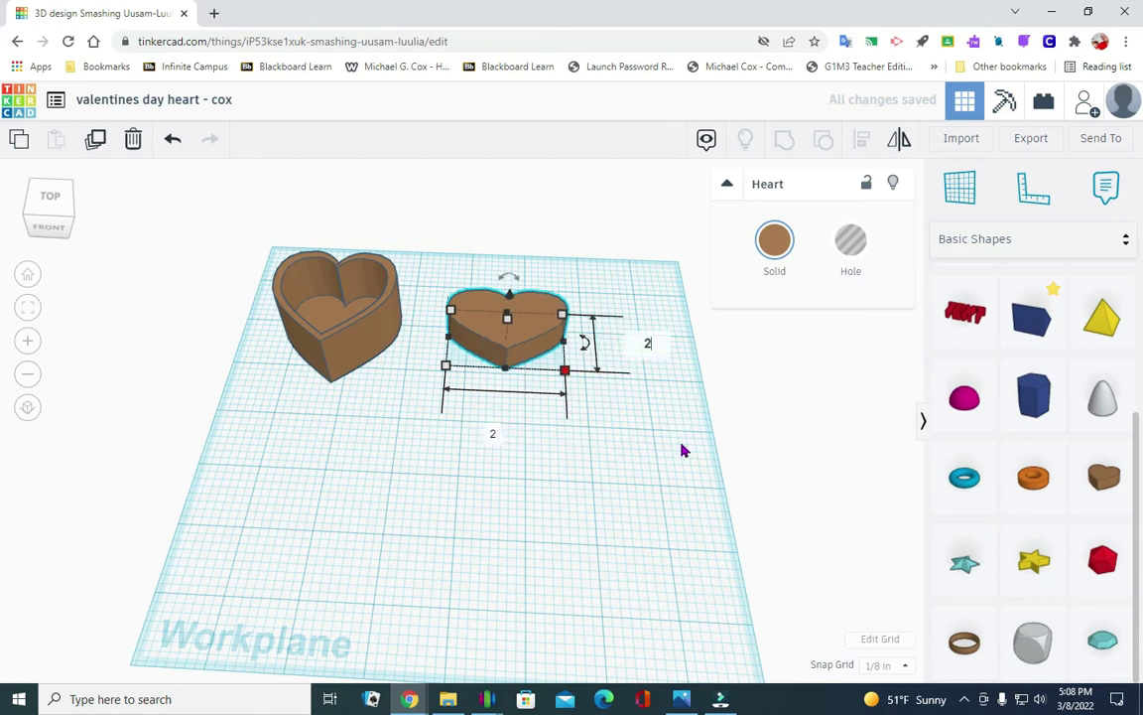
key("Return")
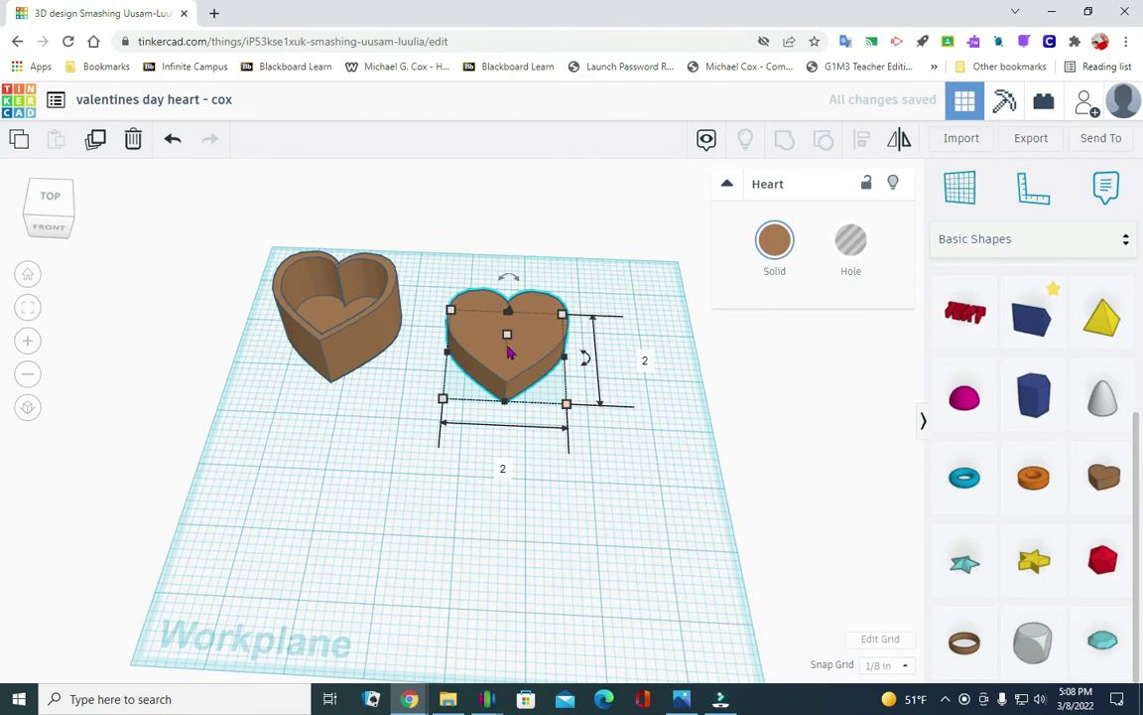
left_click(587, 344)
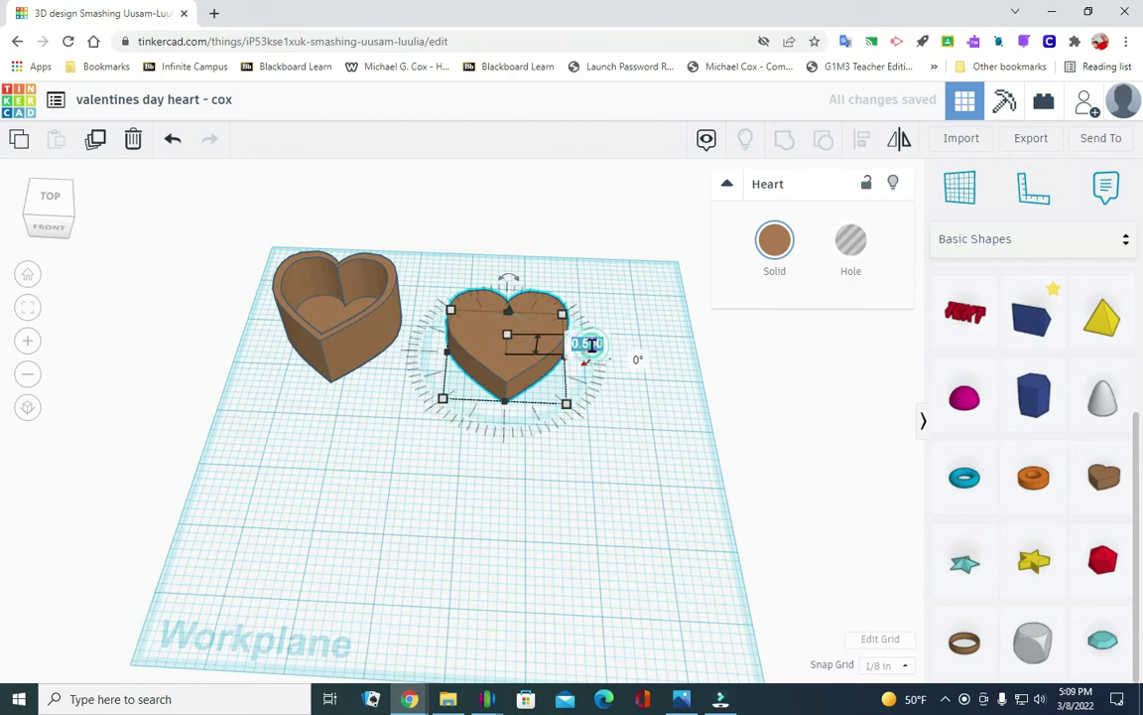
type(".1")
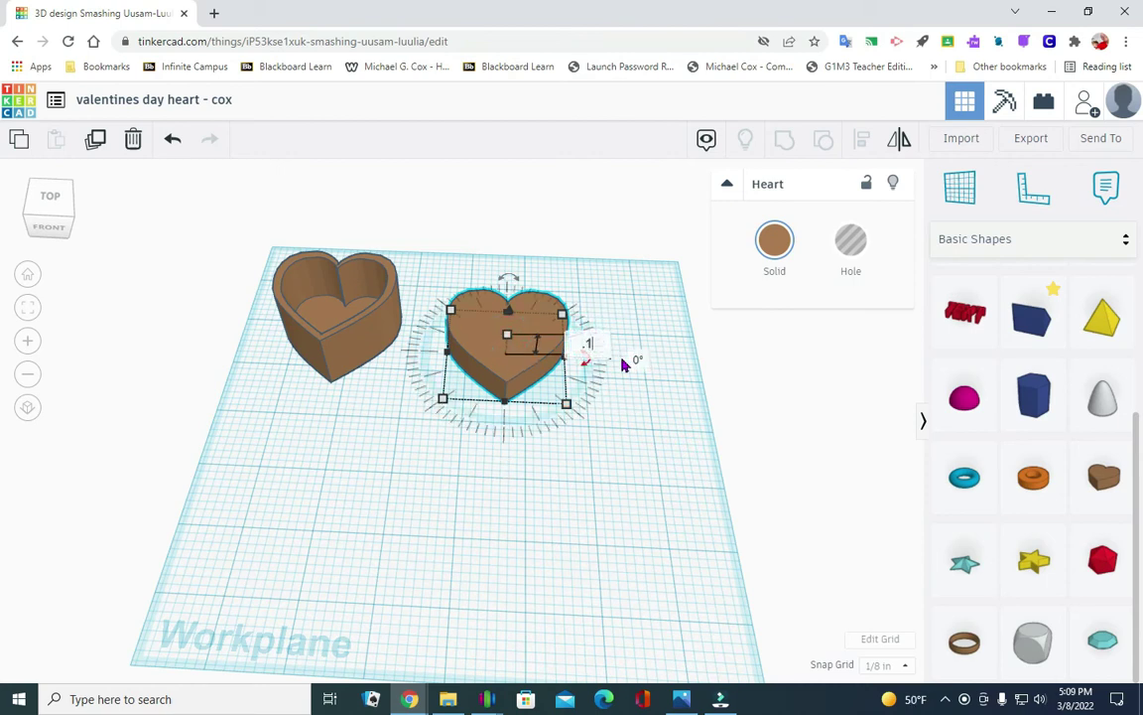
type("25")
key("Return")
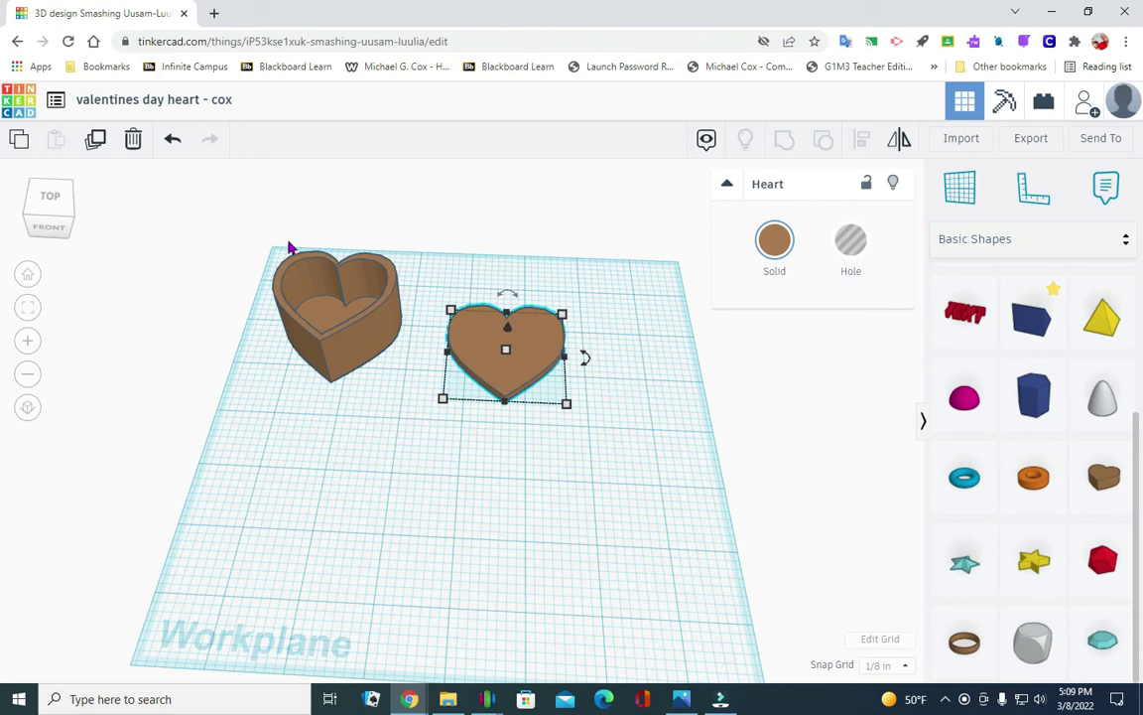
left_click(528, 511)
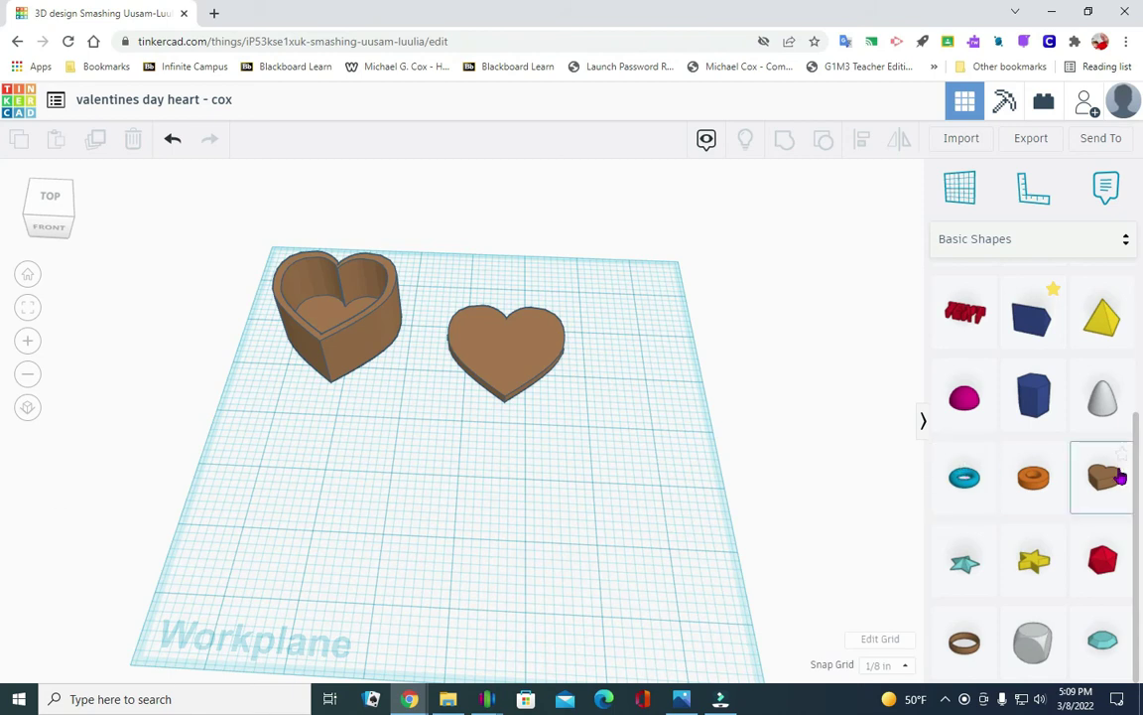
- Add another heart below the flat one, sized 1.75 × 1.75 in and 0.25 in thick
left_click_drag(814, 478, 422, 462)
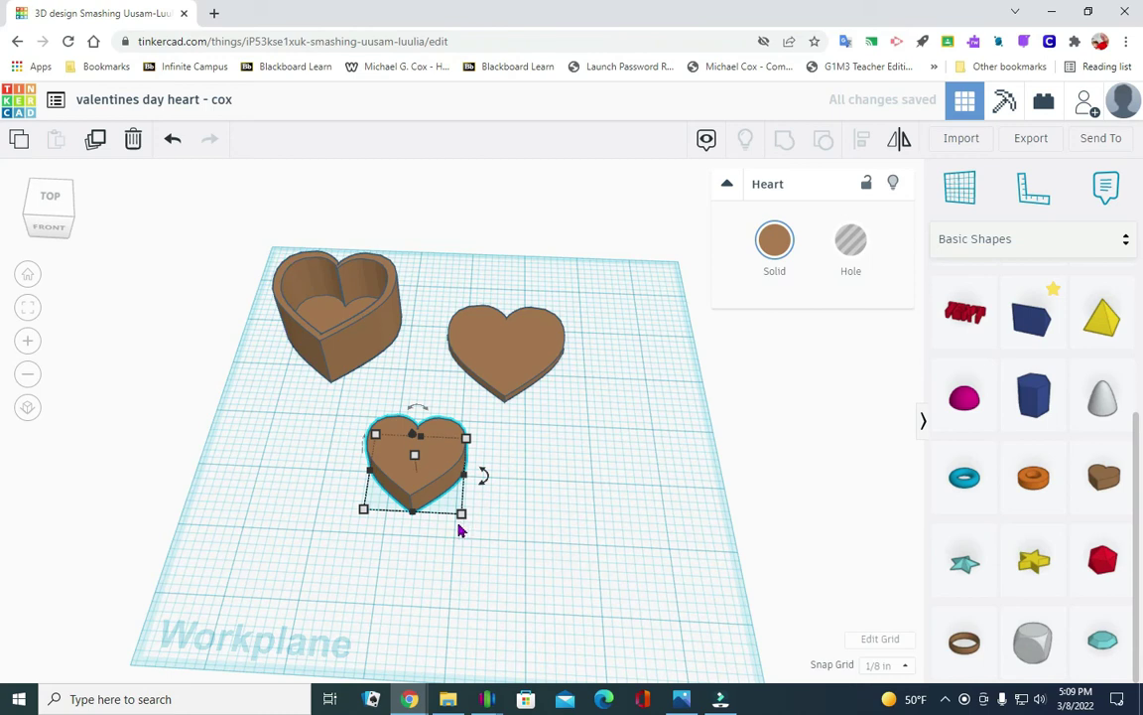
mouse_move(463, 515)
left_click(409, 581)
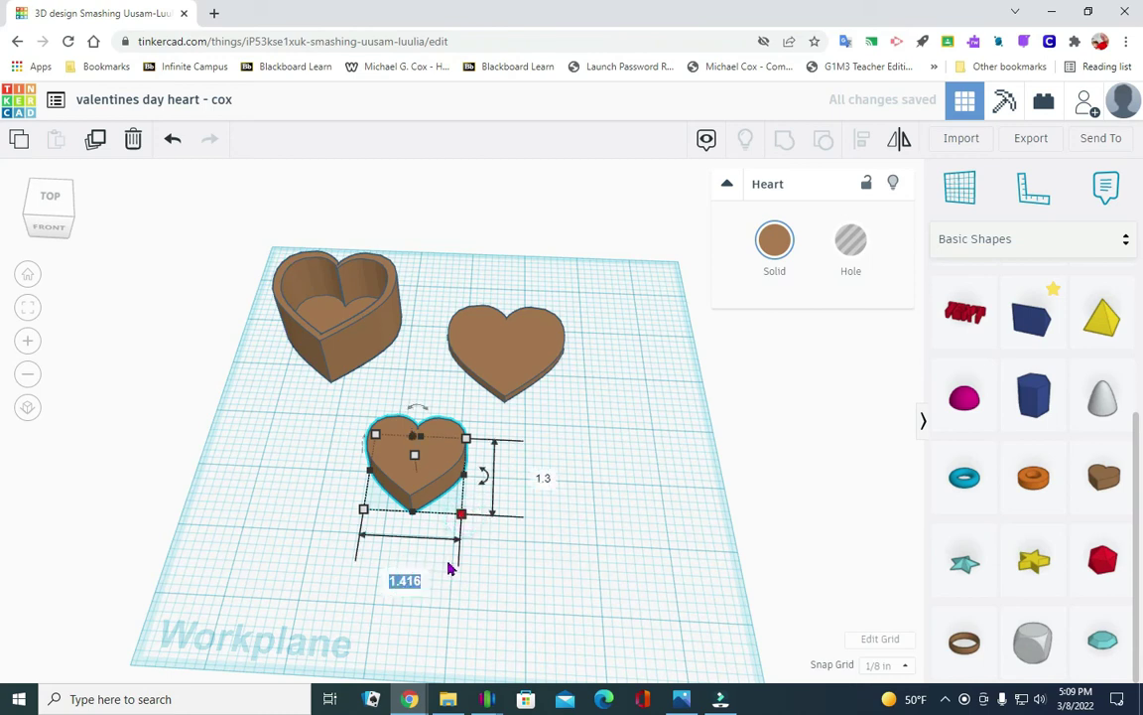
type("1")
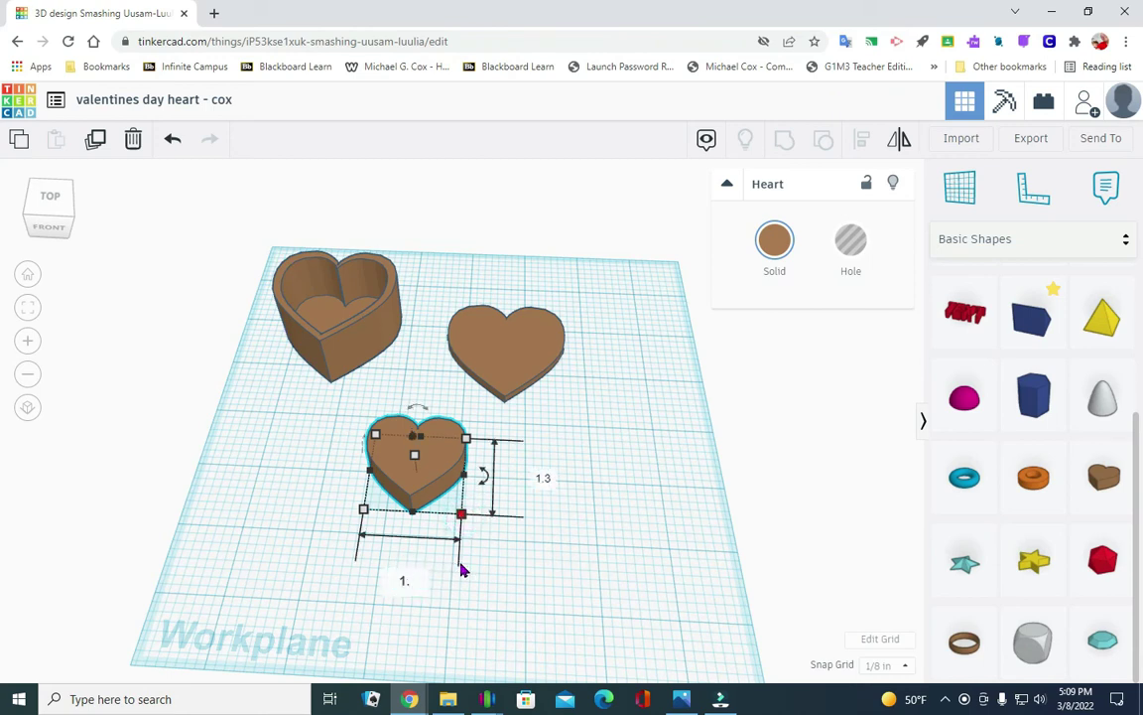
type(".75")
left_click(549, 479)
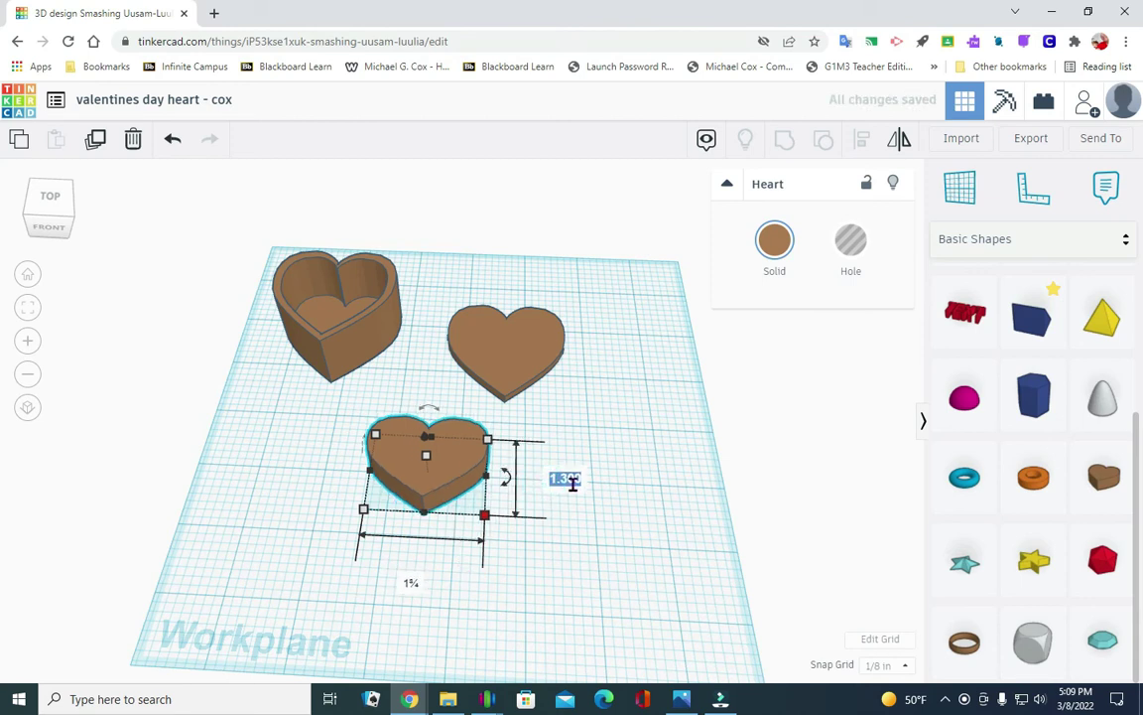
type("1")
key("Return")
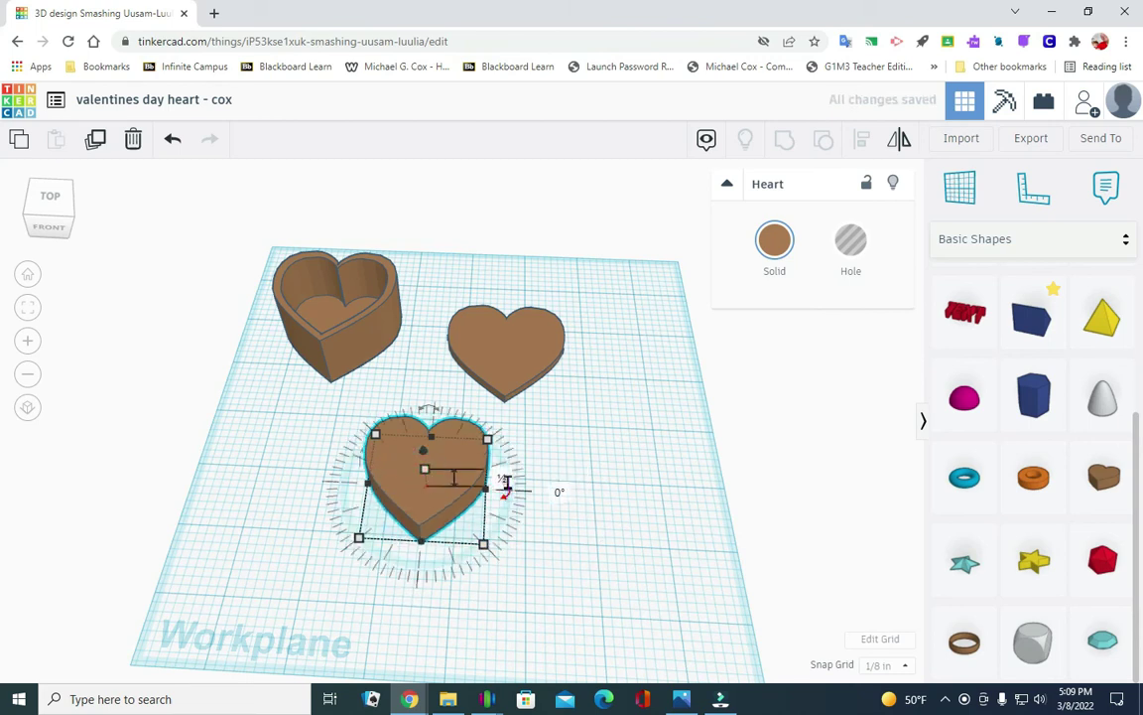
left_click(501, 477)
key("BackSpace")
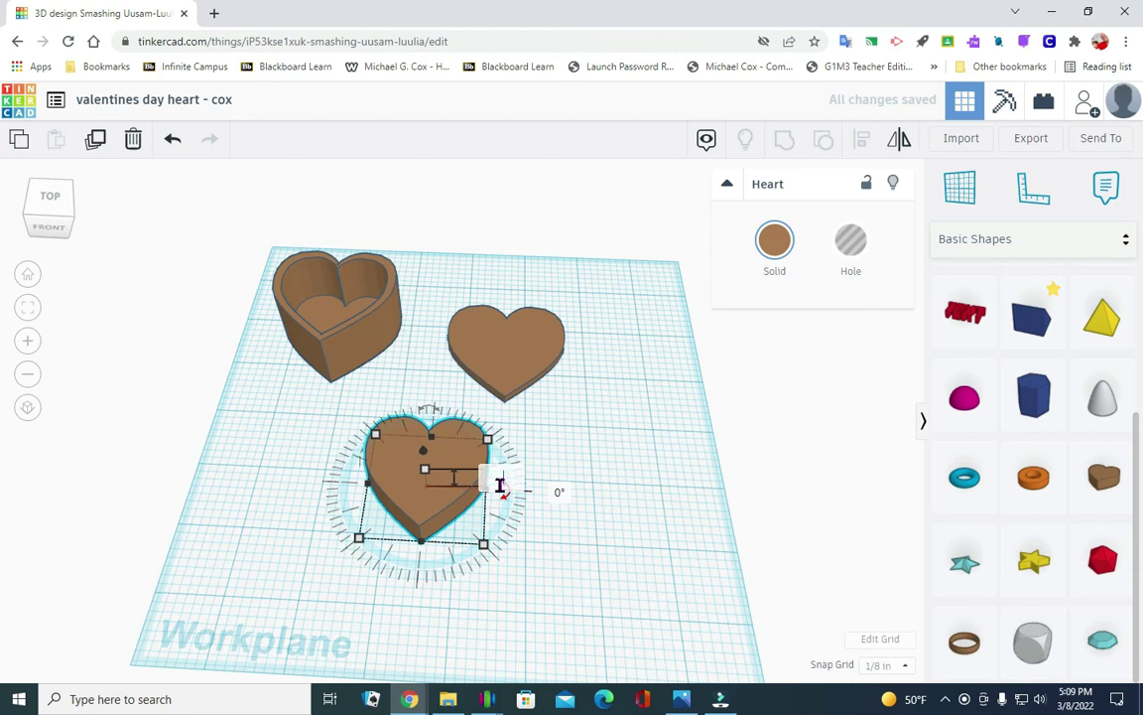
type("25")
key("Return")
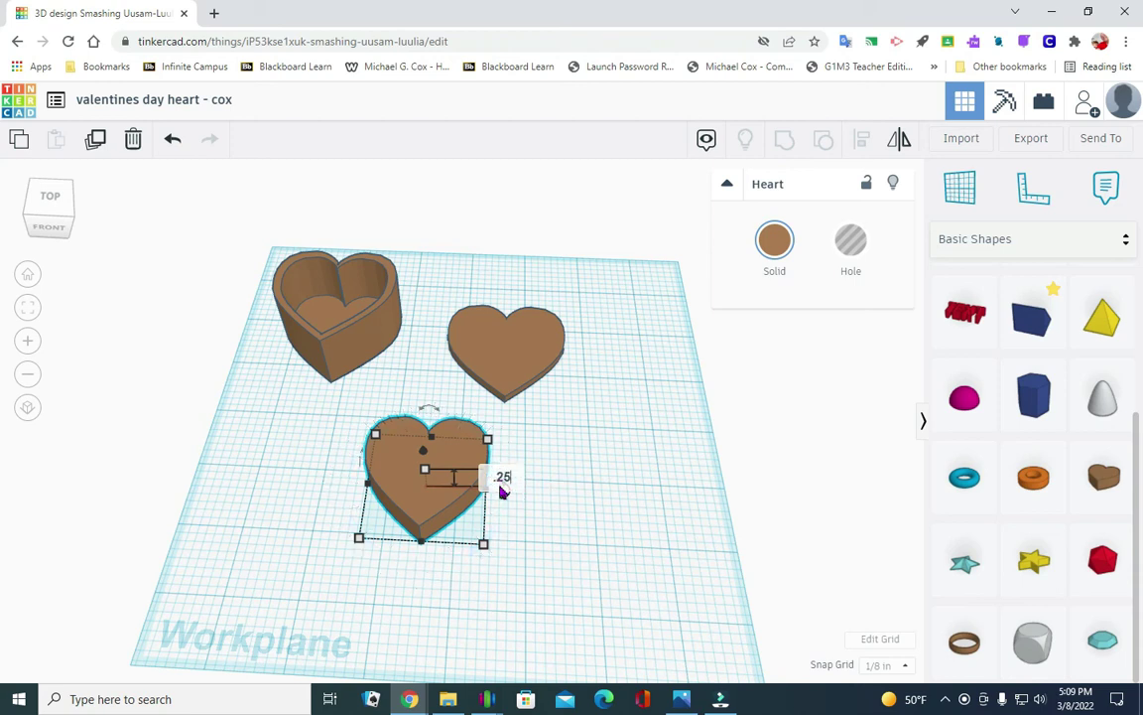
left_click(573, 423)
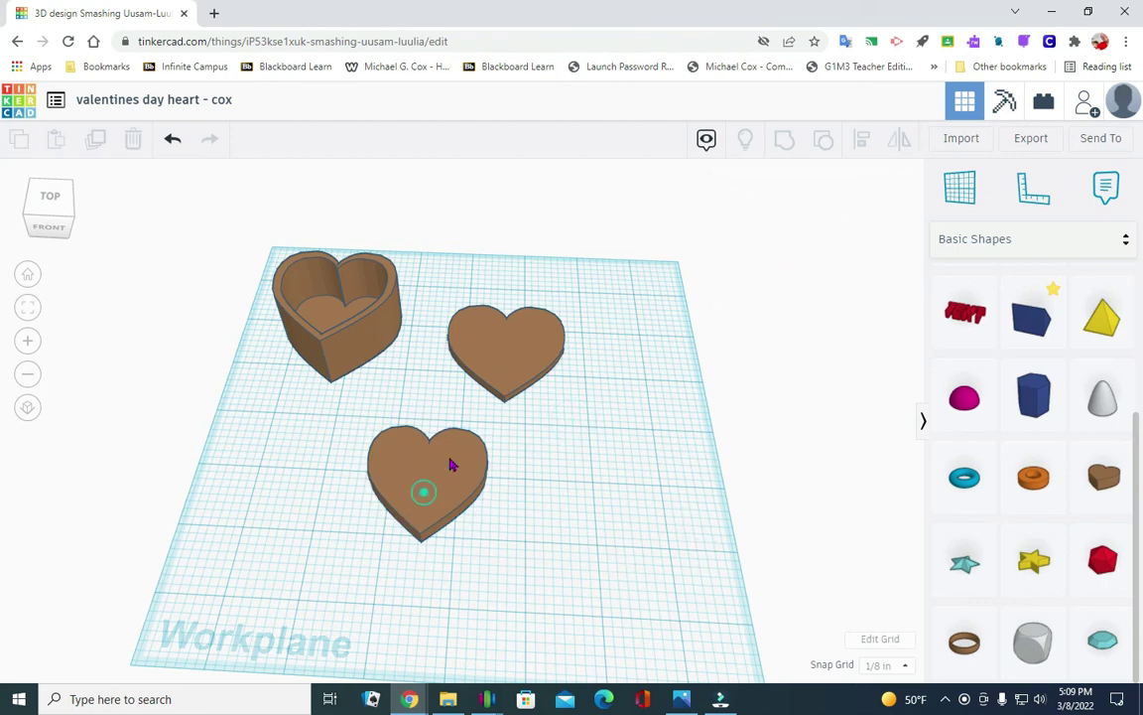
- Stack the smaller heart on the flat heart and centre the two with Align
left_click_drag(437, 474, 513, 362)
left_click(594, 424)
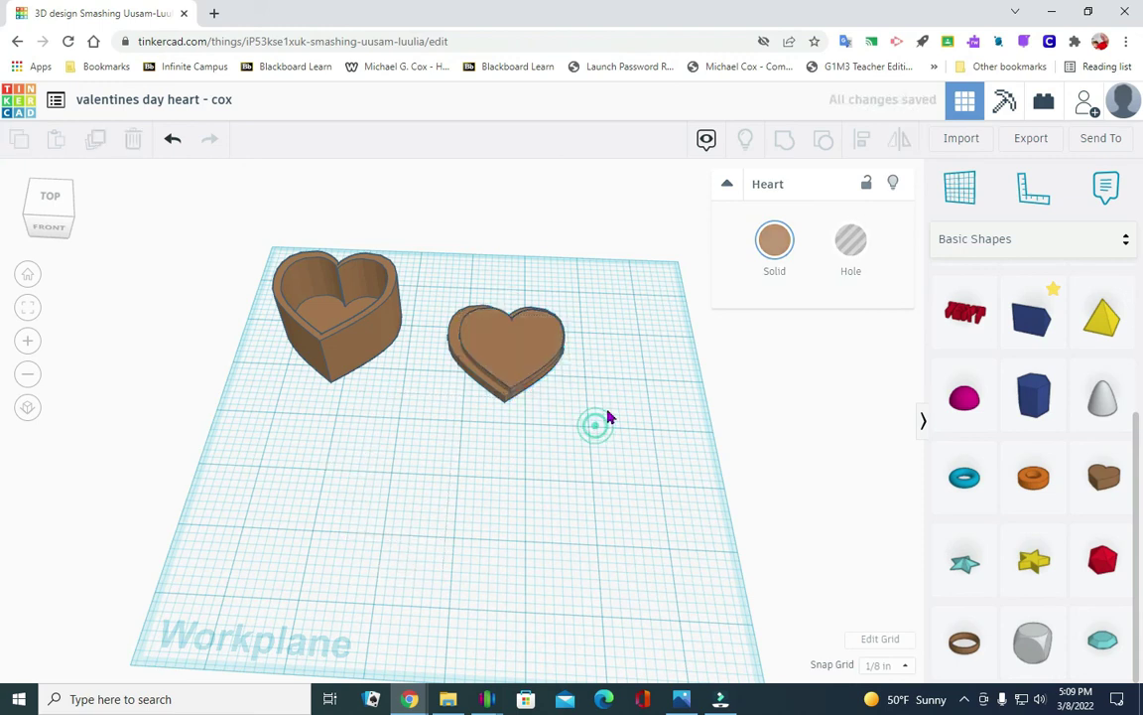
left_click_drag(447, 419, 596, 297)
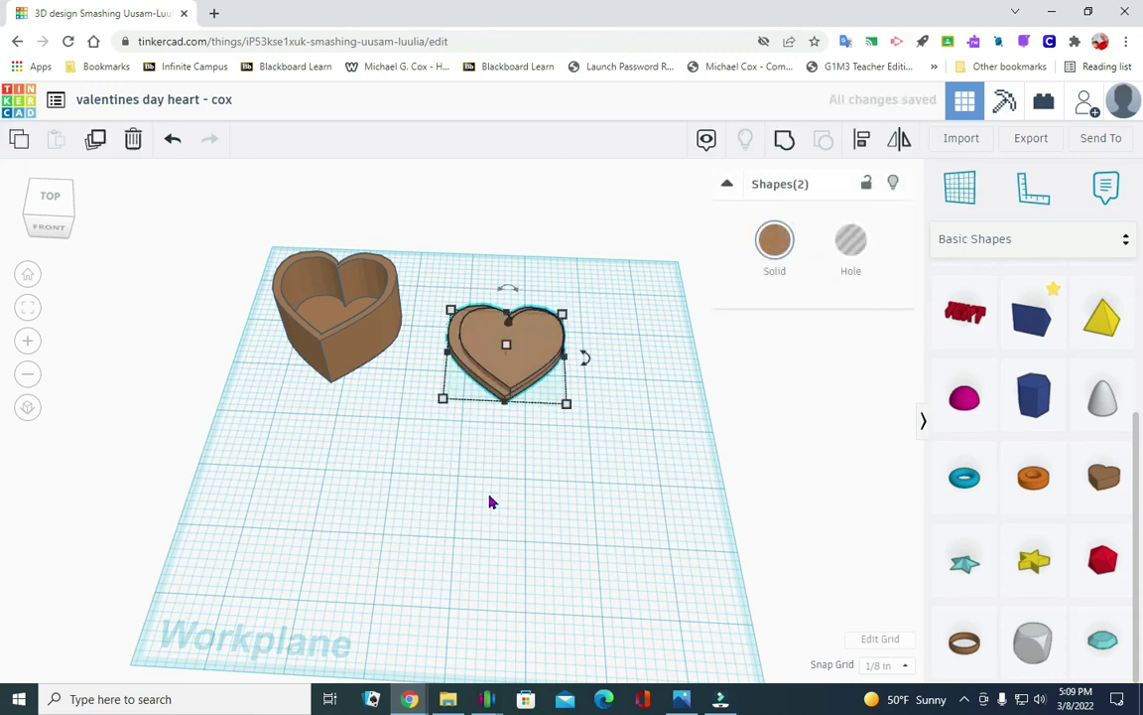
left_click(863, 144)
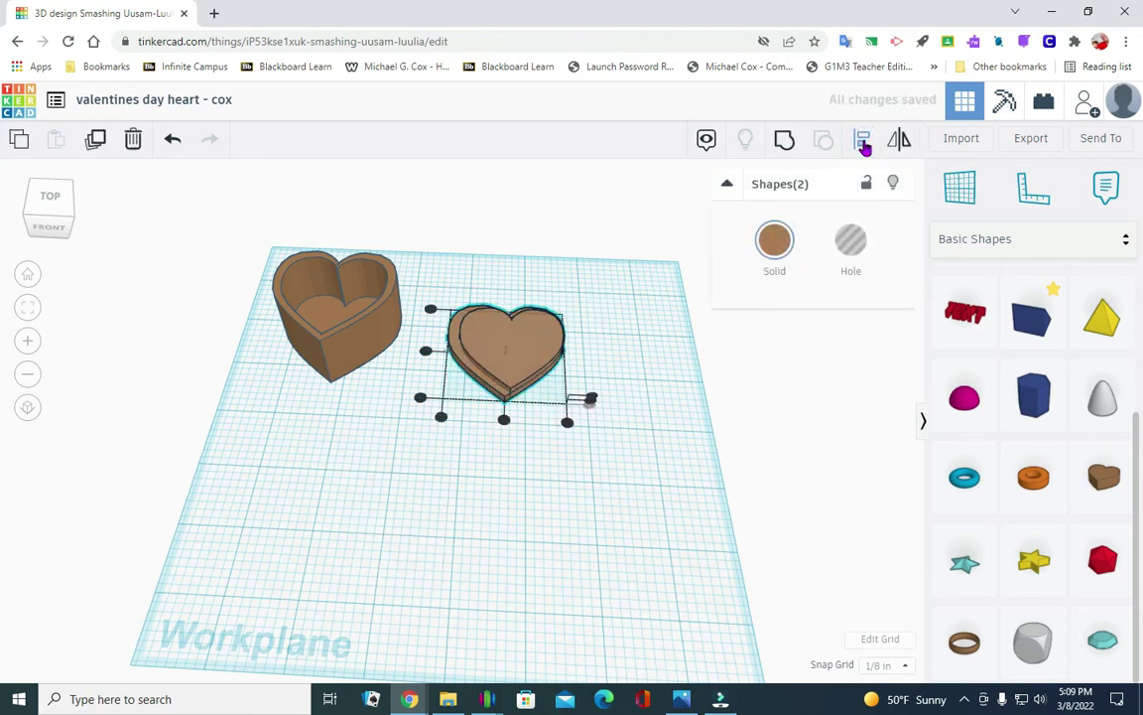
left_click(504, 420)
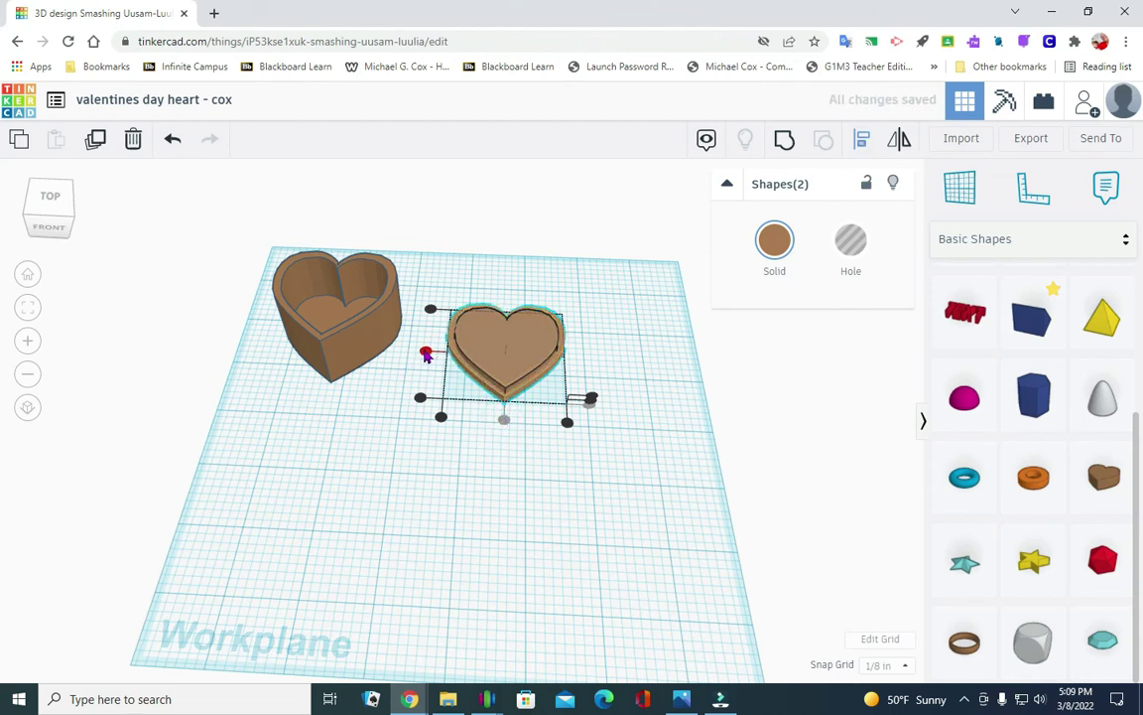
- Group the stacked hearts into one lid and shift it up and left
left_click(418, 447)
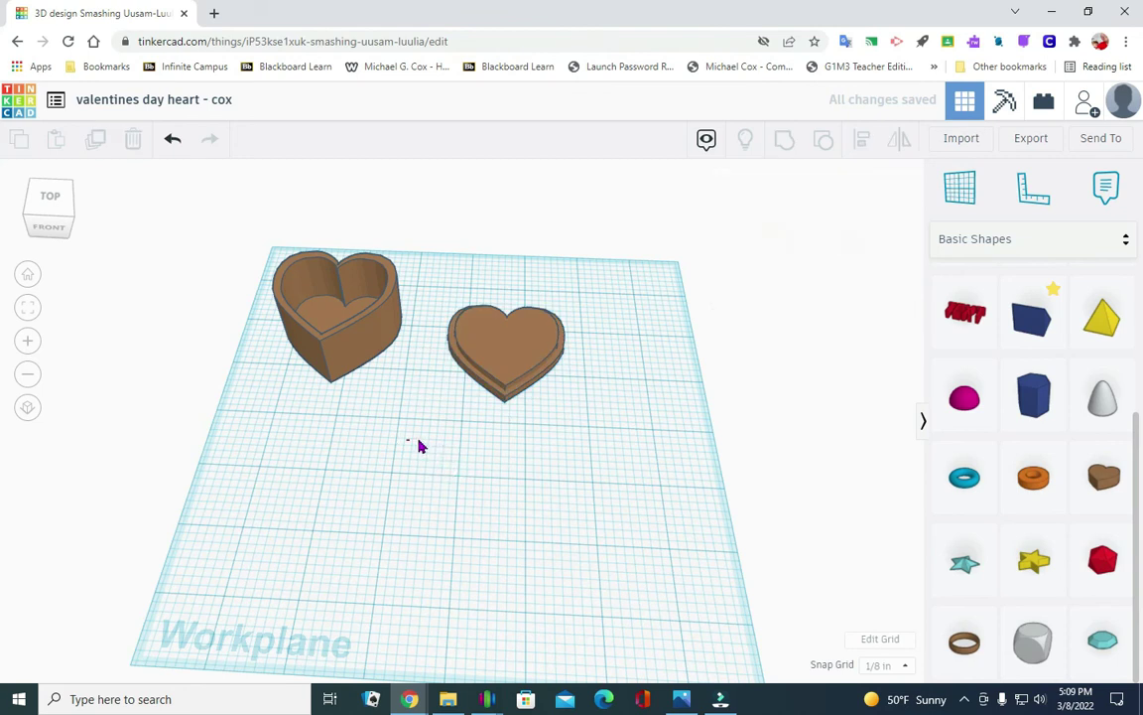
left_click_drag(417, 440, 577, 283)
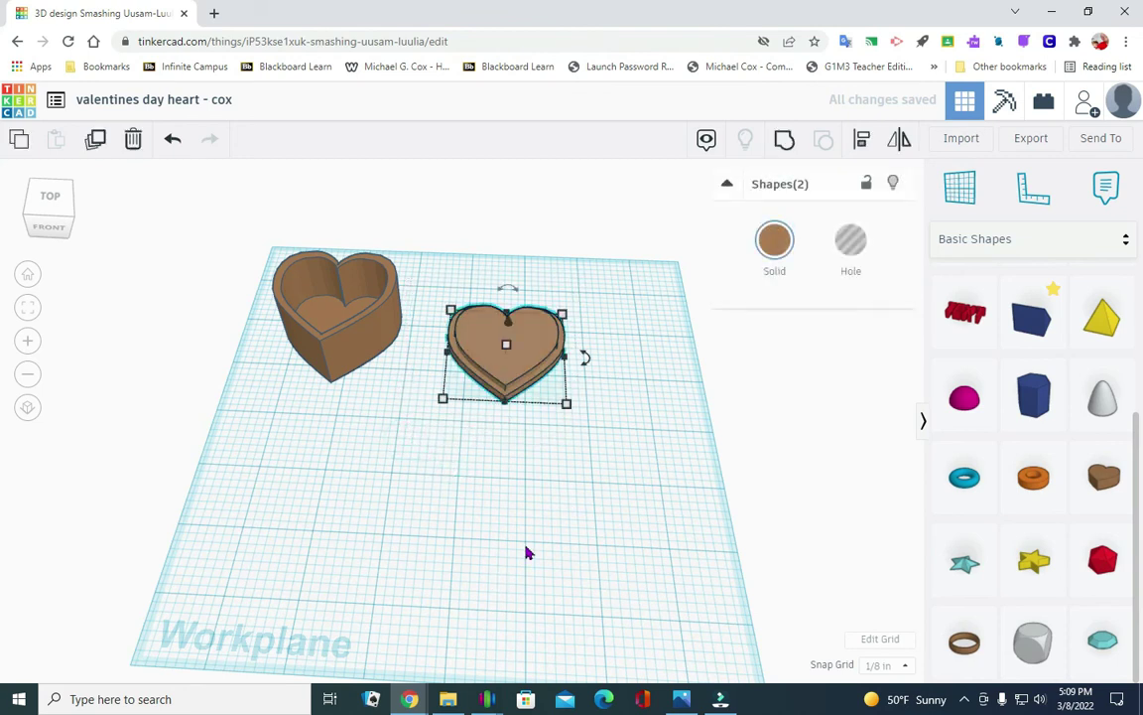
left_click(785, 145)
left_click(614, 474)
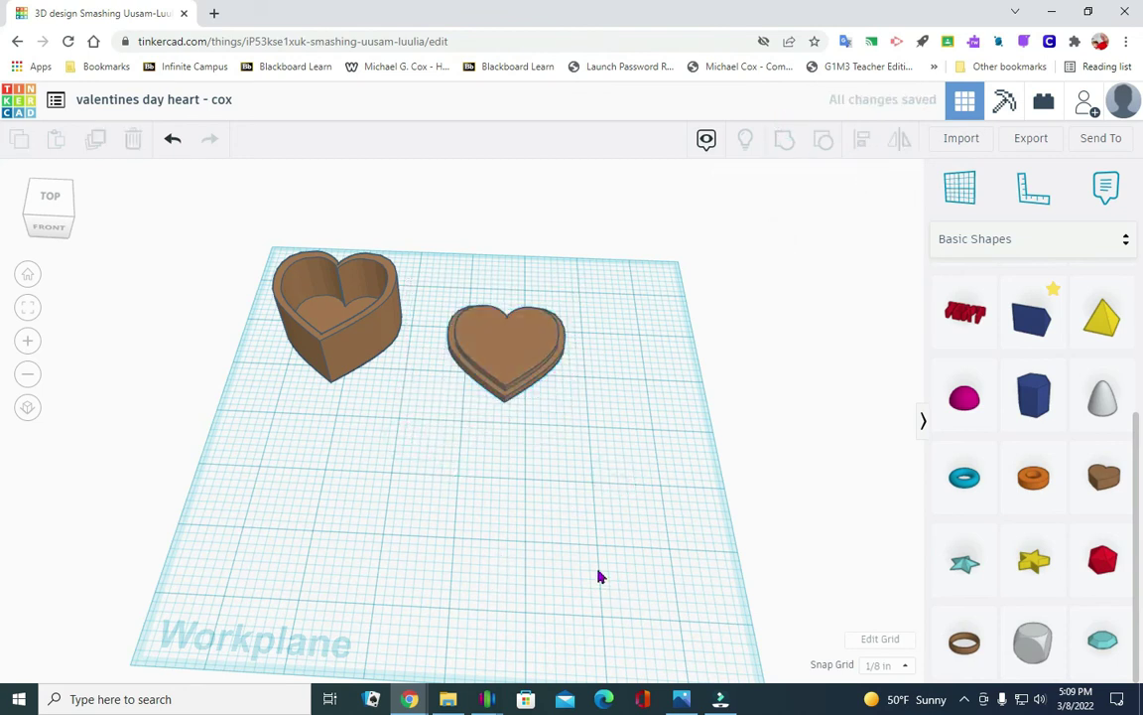
left_click_drag(510, 357, 490, 341)
- Drop the lid in place and move the heart box slightly closer to it
left_click(523, 459)
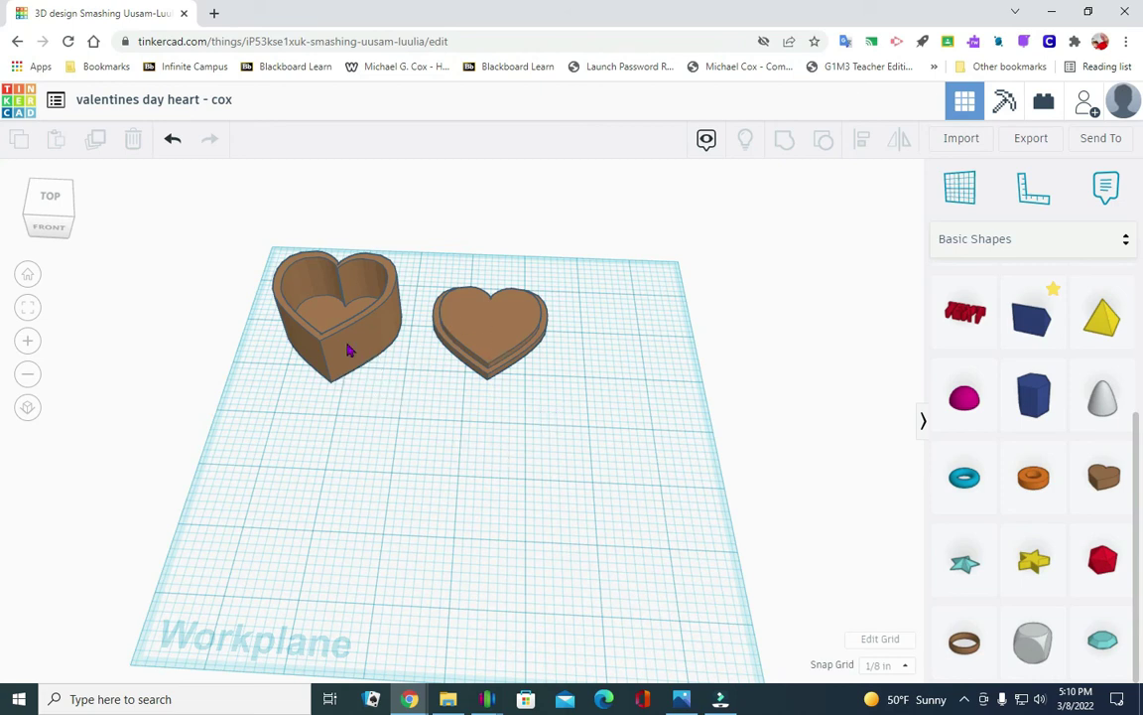
left_click_drag(348, 350, 371, 359)
left_click(506, 491)
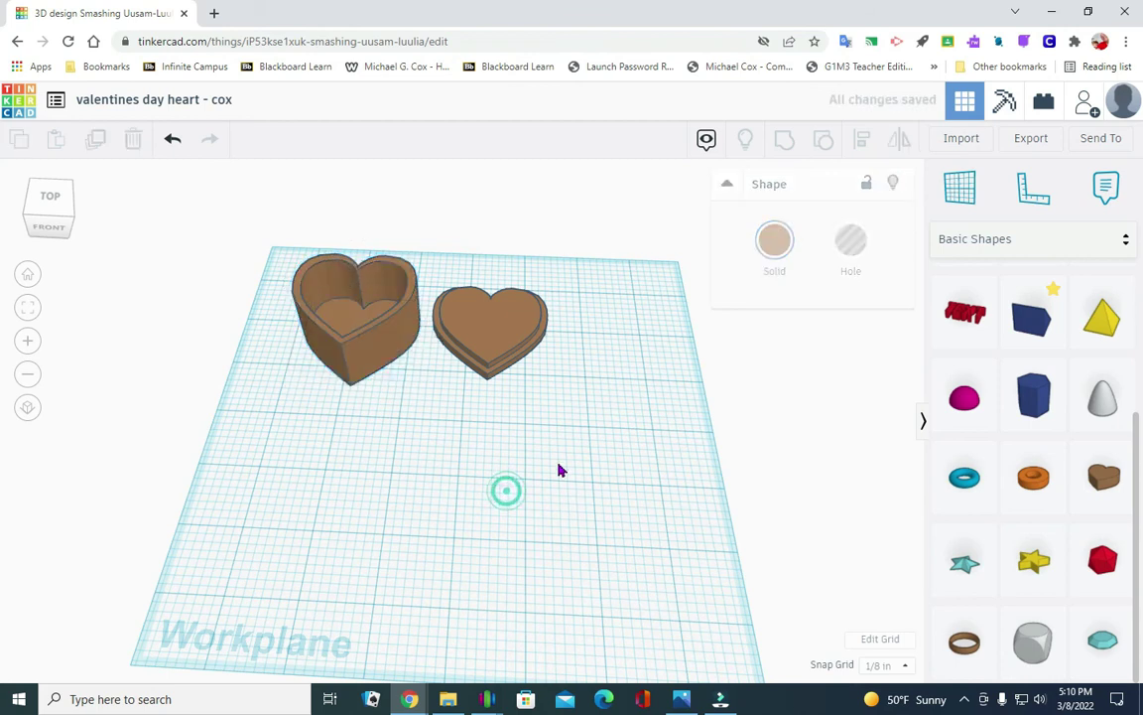